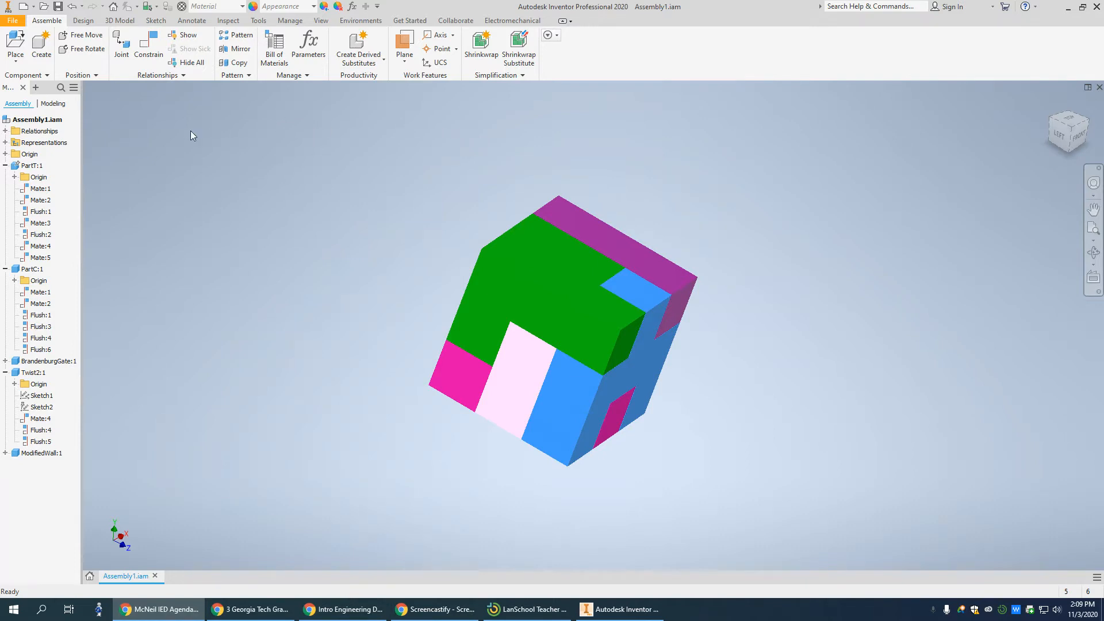
Step: Create a presentation from the Standard.ipn template and insert Assembly1.iam from the puzzle pieces folder inside IED
left_click(24, 8)
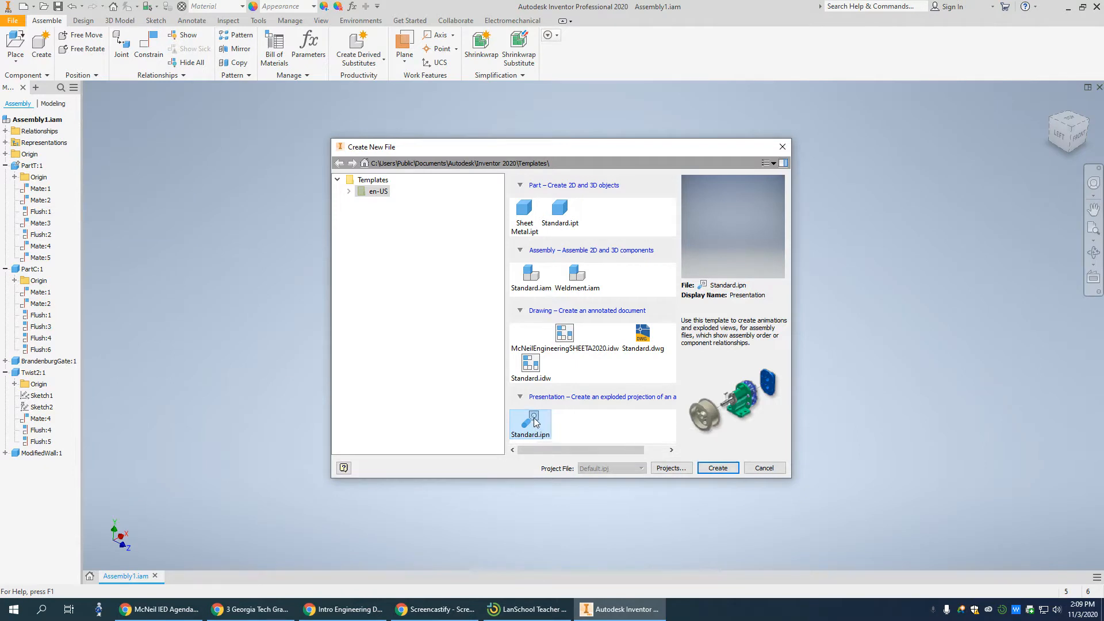
left_click(718, 470)
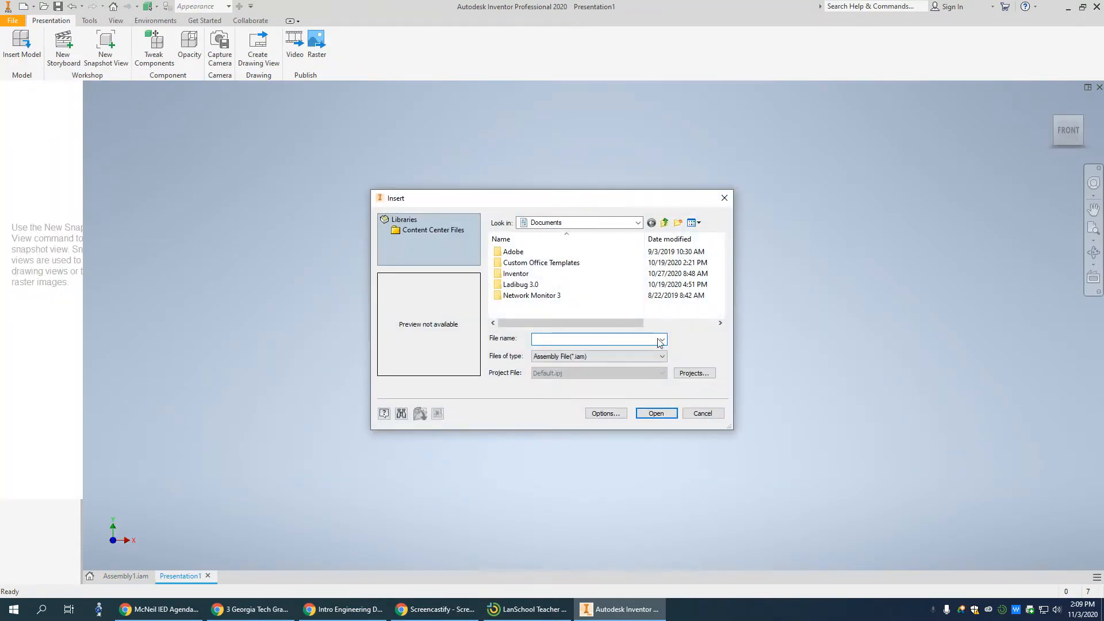
left_click(638, 223)
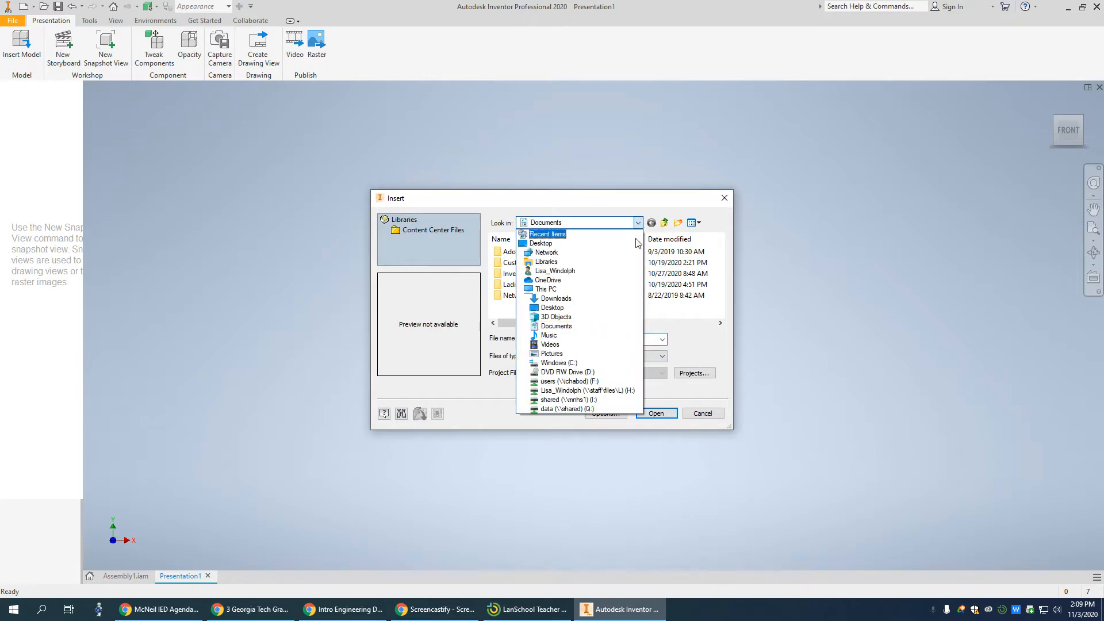
left_click(575, 388)
scroll(562, 289, "down", 5)
scroll(558, 291, "down", 3)
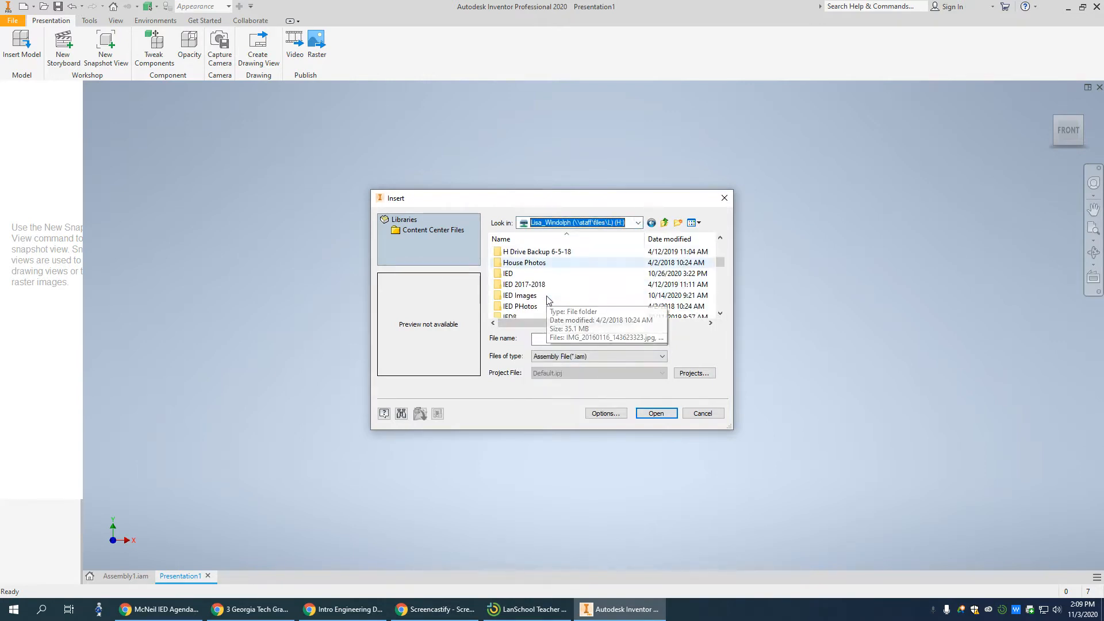
scroll(543, 294, "down", 1)
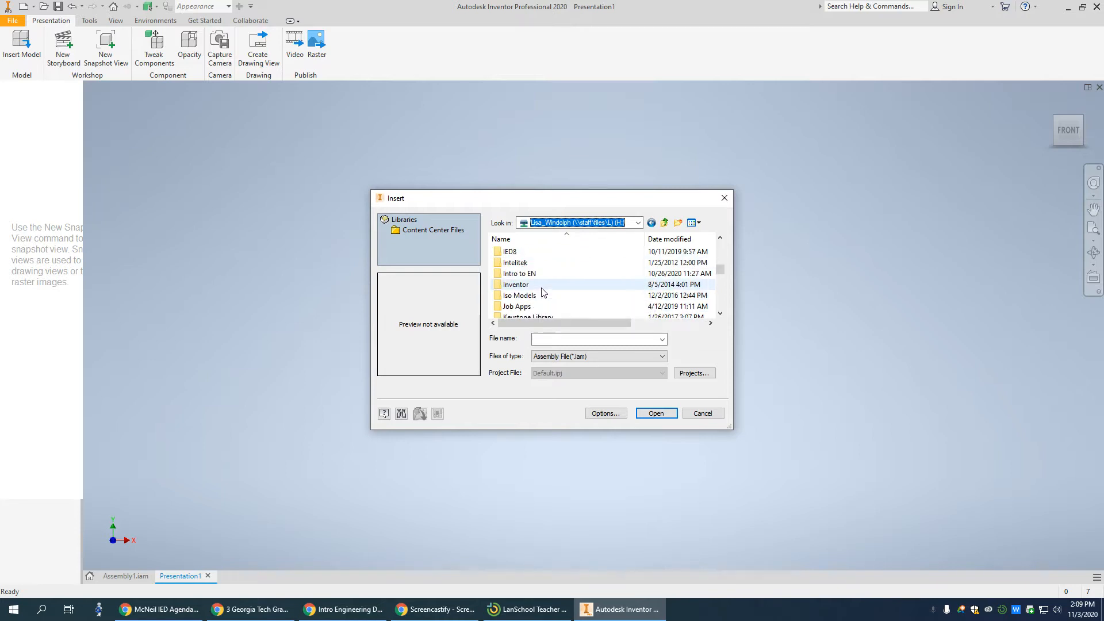
scroll(543, 290, "up", 2)
double_click(519, 274)
scroll(562, 287, "down", 1)
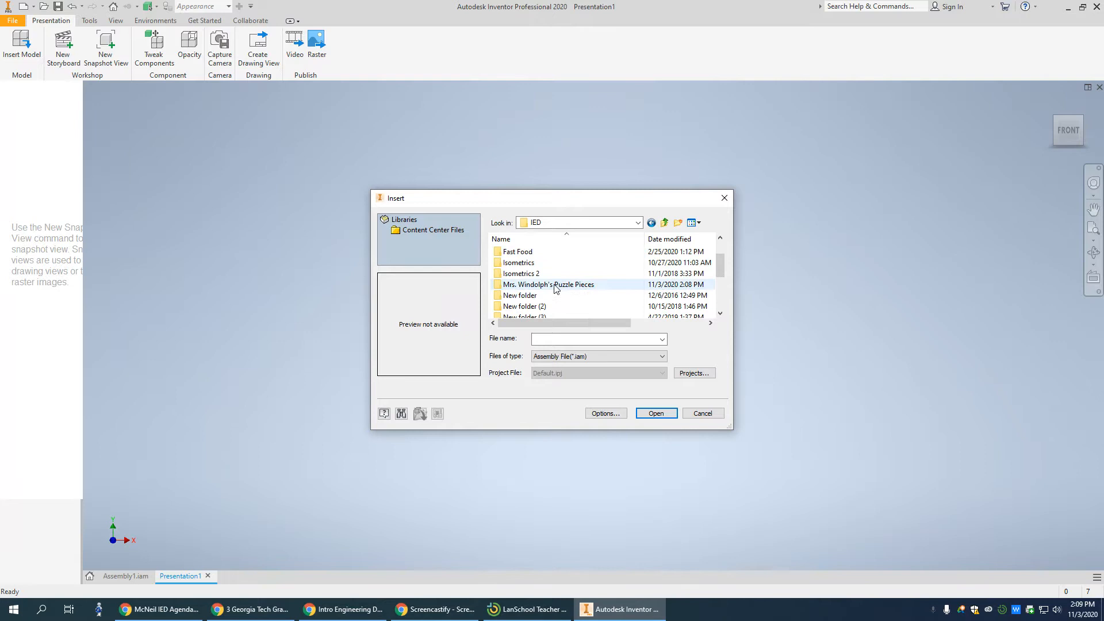
double_click(555, 287)
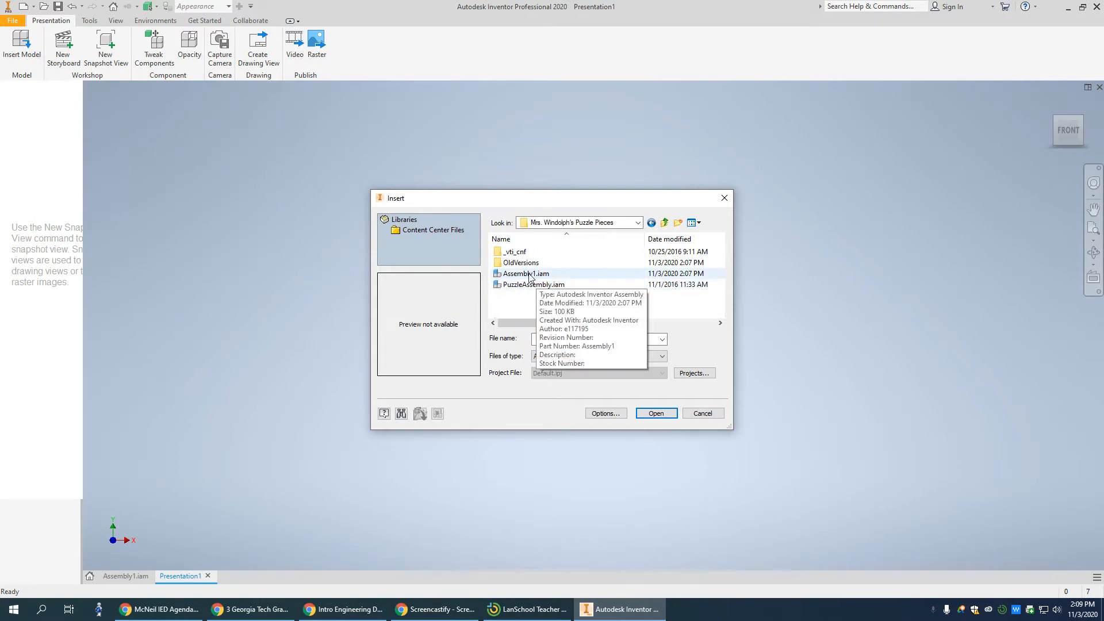
left_click(530, 274)
left_click(657, 416)
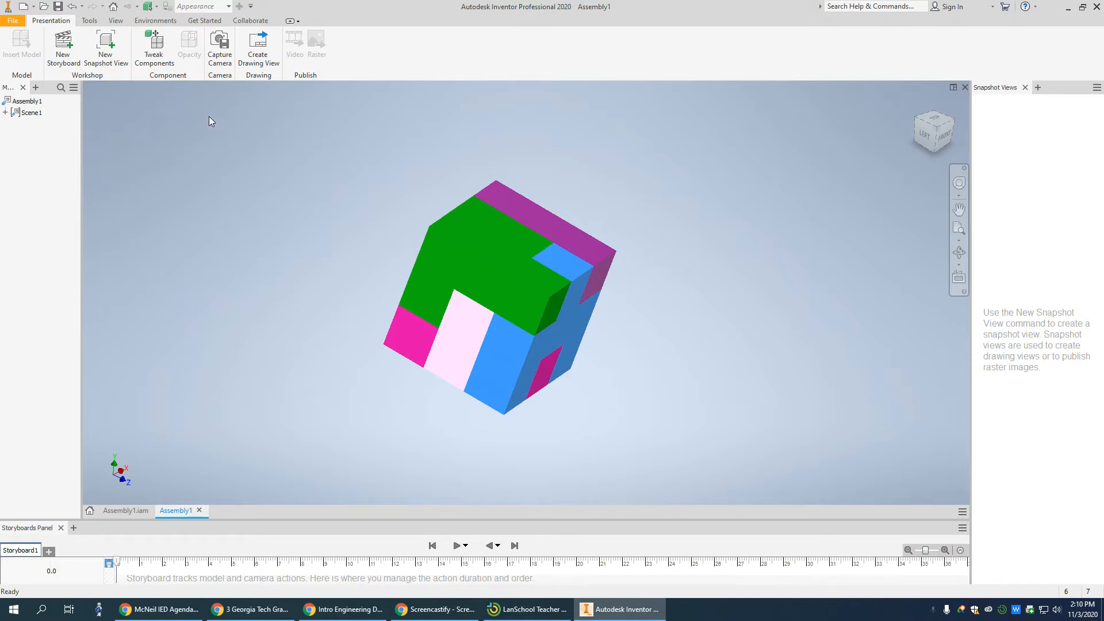
Step: Tweak the purple part by about X -1.6, Y -0.9, Z 1.2 in and the green part by about X -0.2, Y -1.5, Z -0.6 in
left_click(156, 52)
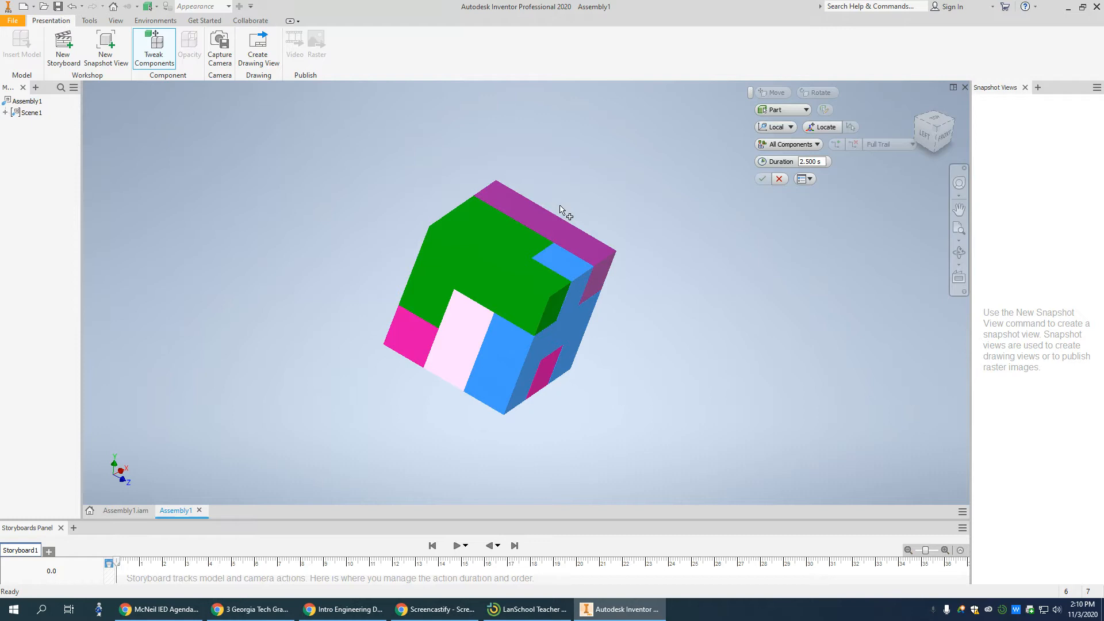
left_click(554, 223)
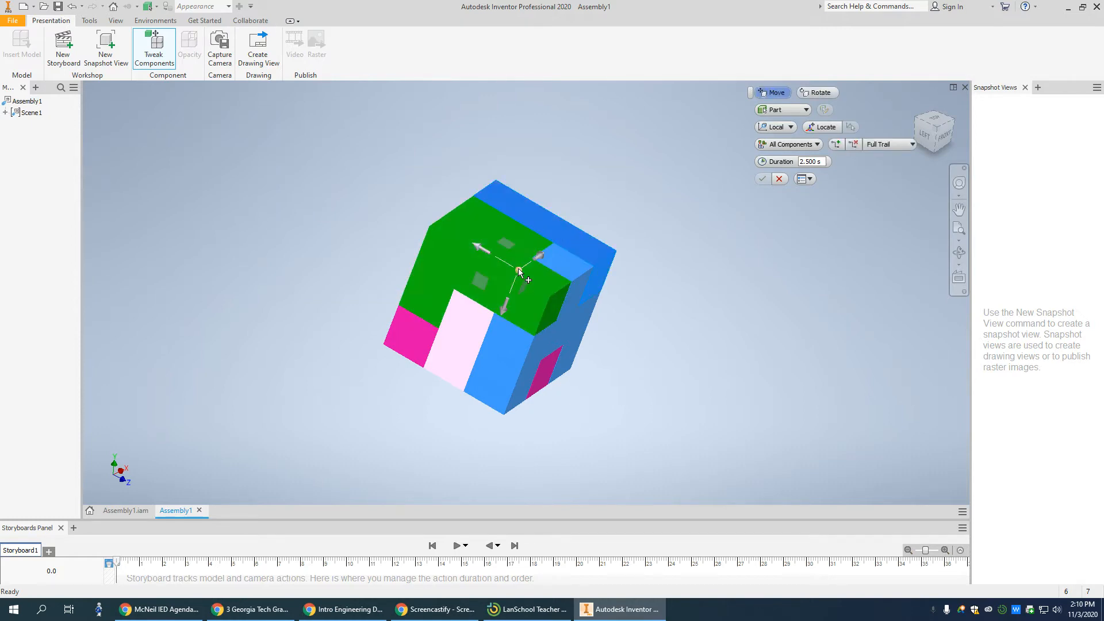
left_click_drag(519, 272, 638, 191)
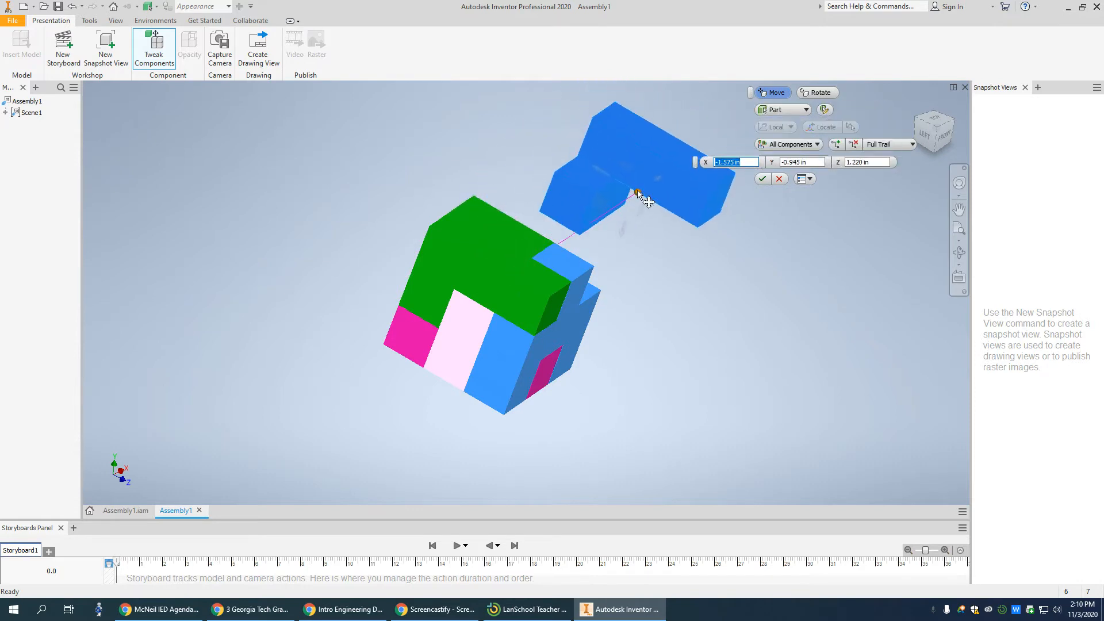
left_click(484, 256)
left_click_drag(507, 291, 424, 212)
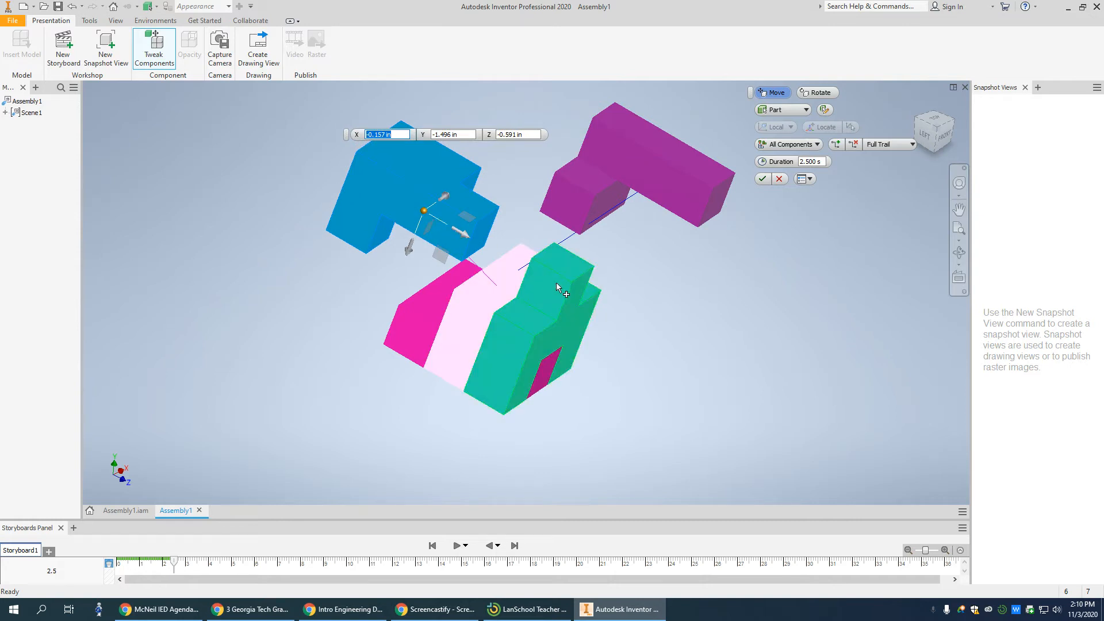
Step: Tweak the blue part well away from the cube and the light pink part by about X -1.0, Y 1.3, Z 2.1 in, between blue and magenta
left_click(541, 320)
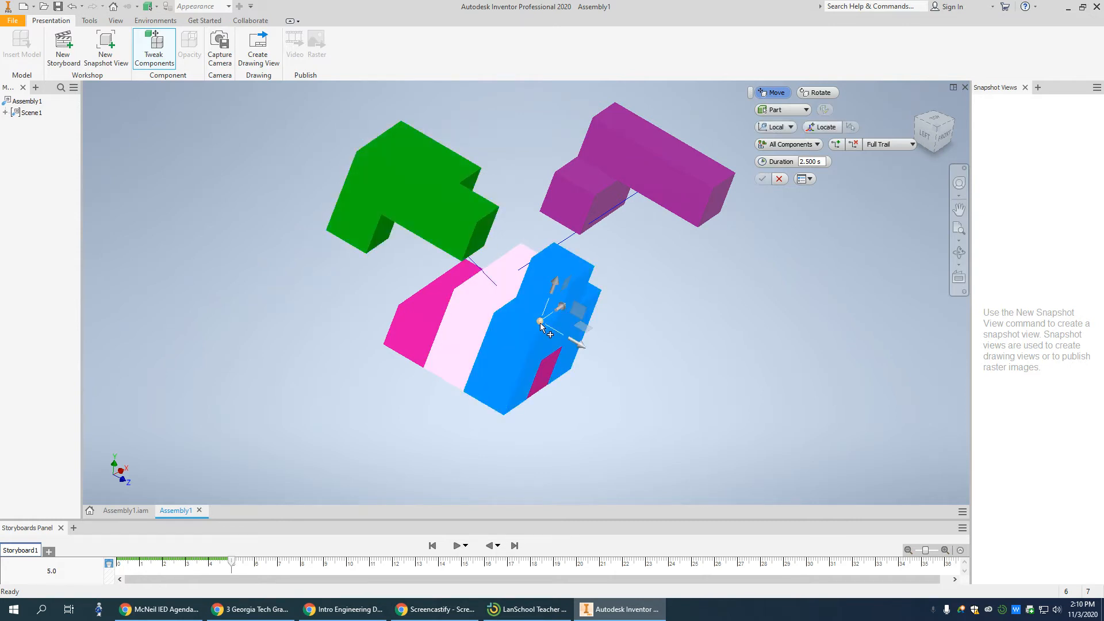
left_click_drag(540, 322, 807, 310)
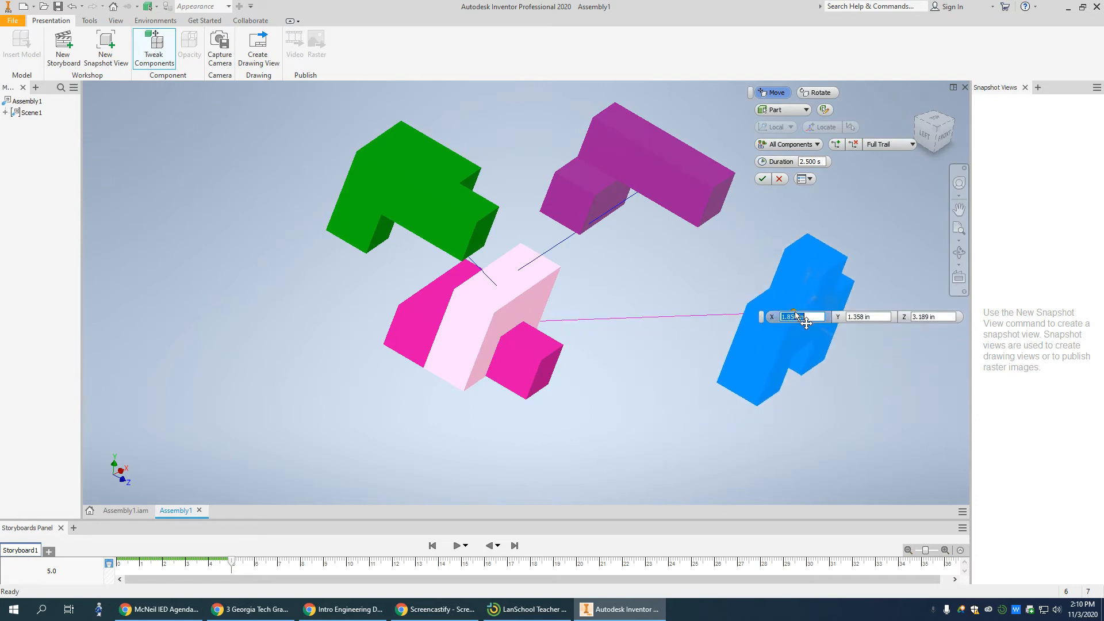
left_click(501, 322)
left_click_drag(492, 319, 667, 313)
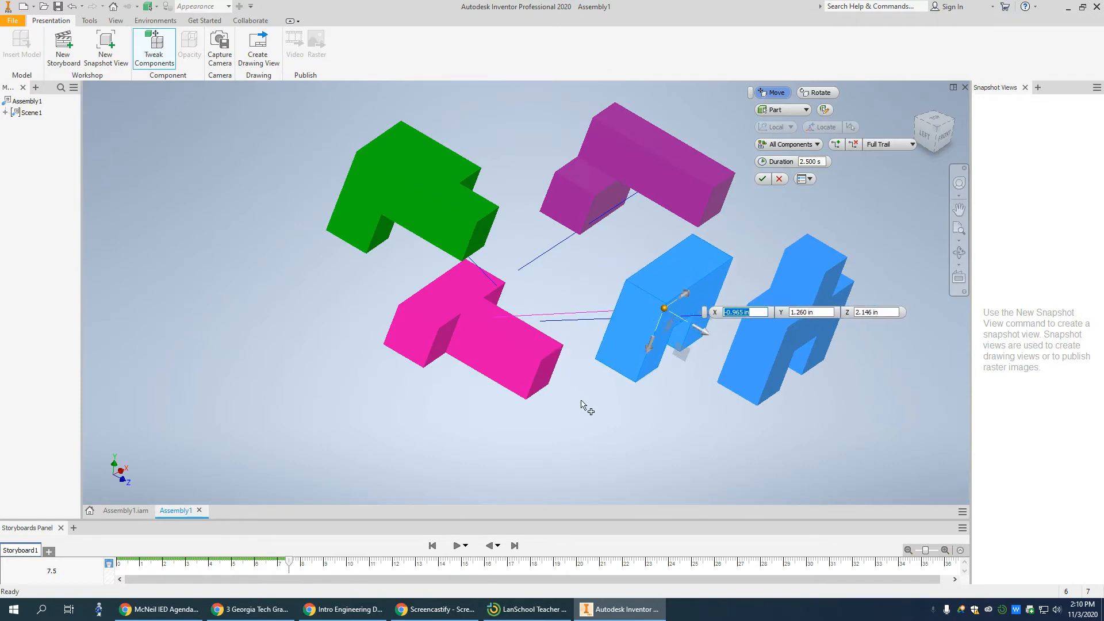
left_click(762, 179)
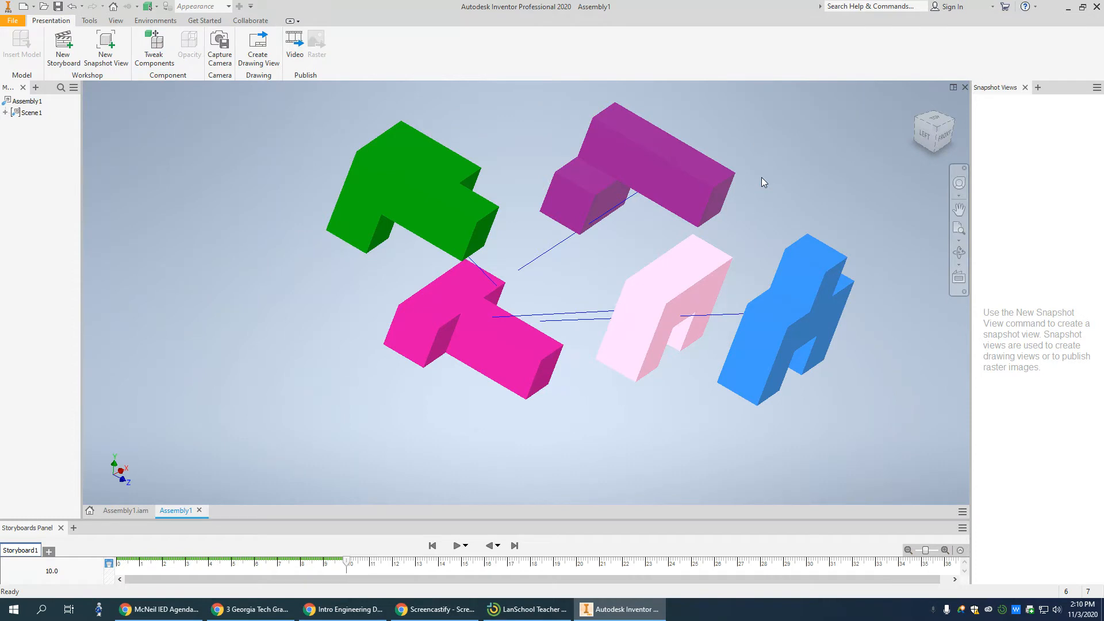
Step: Create a snapshot view of the exploded puzzle pieces and play the storyboard animation
left_click(112, 60)
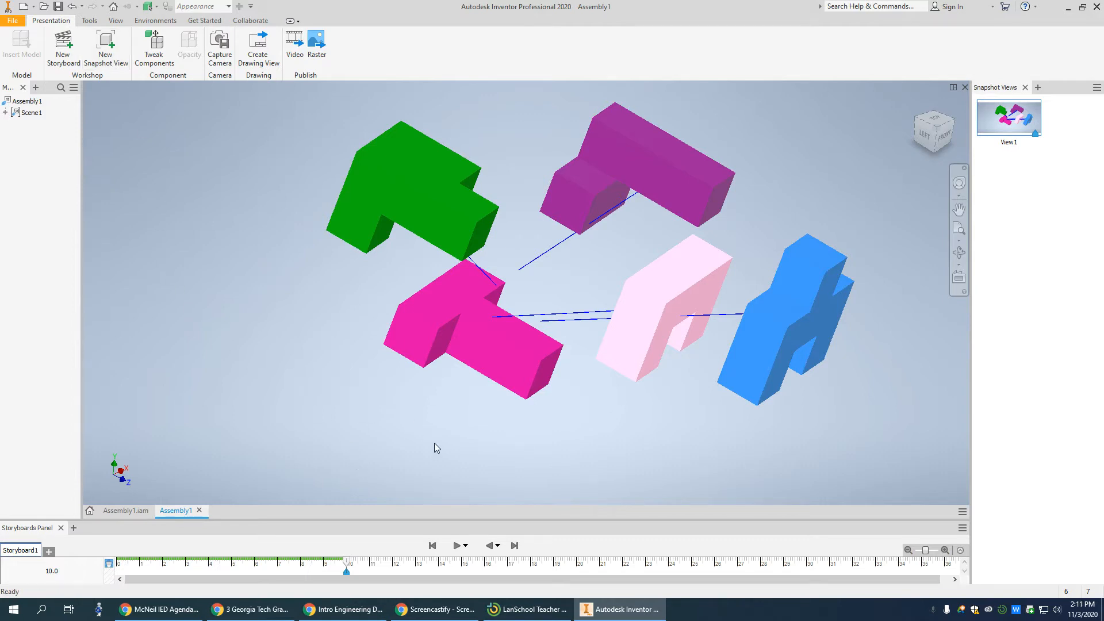
left_click(457, 546)
Step: Save the presentation as Assembly1.ipn in the puzzle pieces folder, replacing the existing file and leaving the part files unsaved
left_click(257, 58)
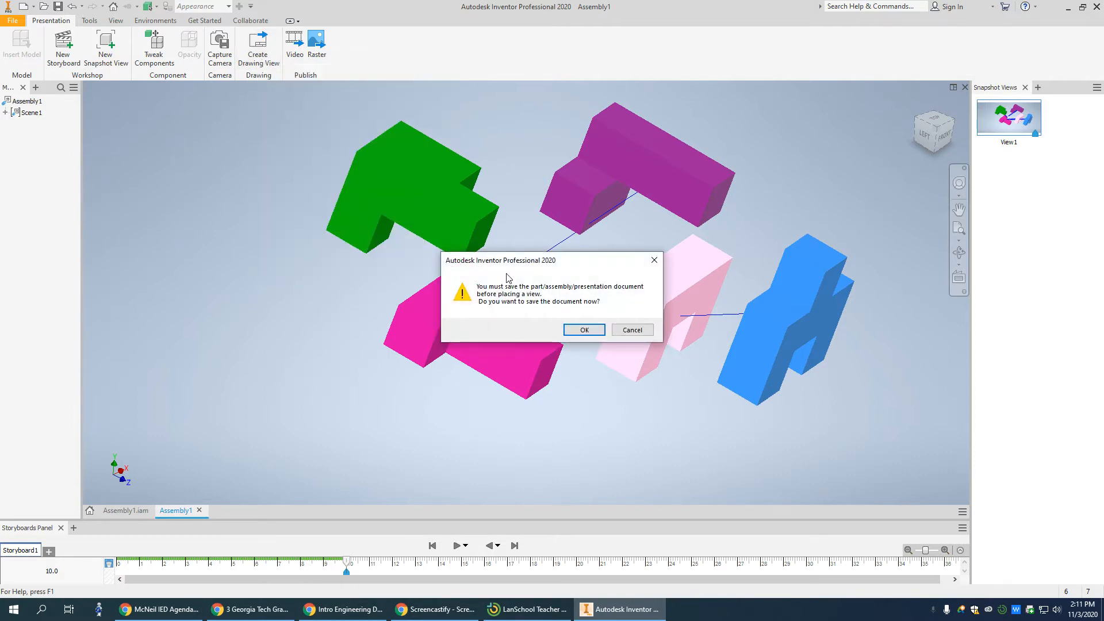
left_click(633, 329)
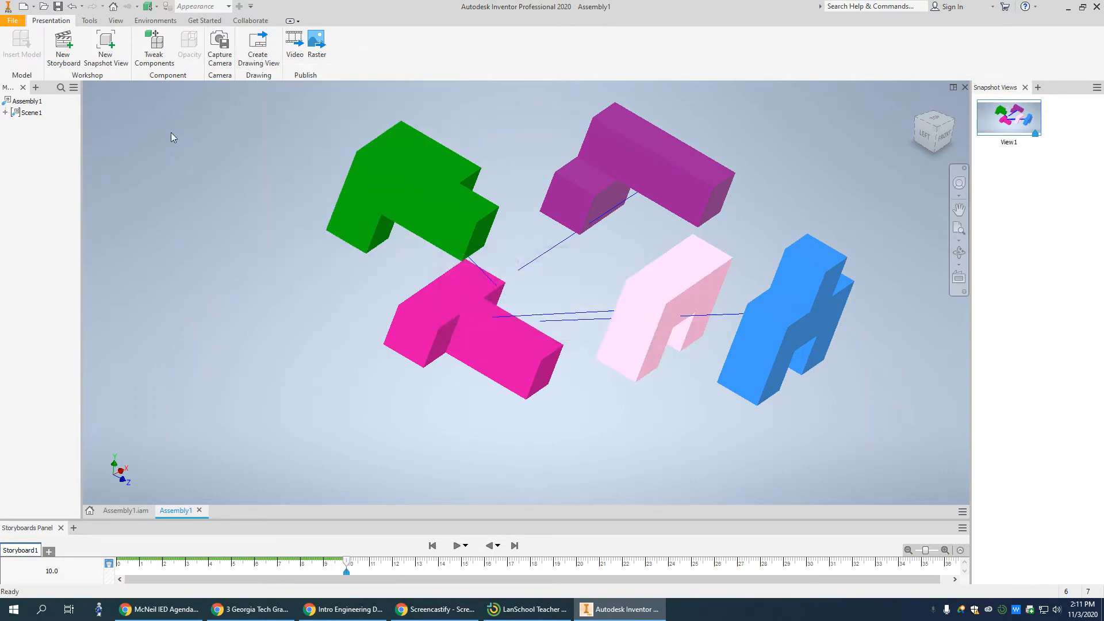
left_click(13, 22)
left_click(37, 141)
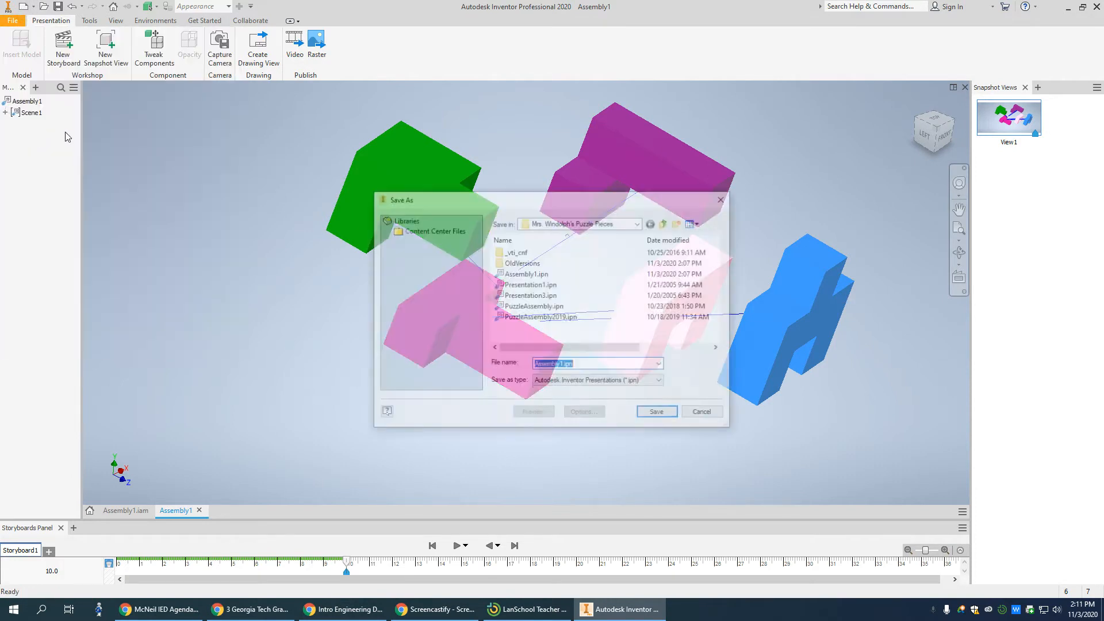
left_click(655, 414)
left_click(579, 304)
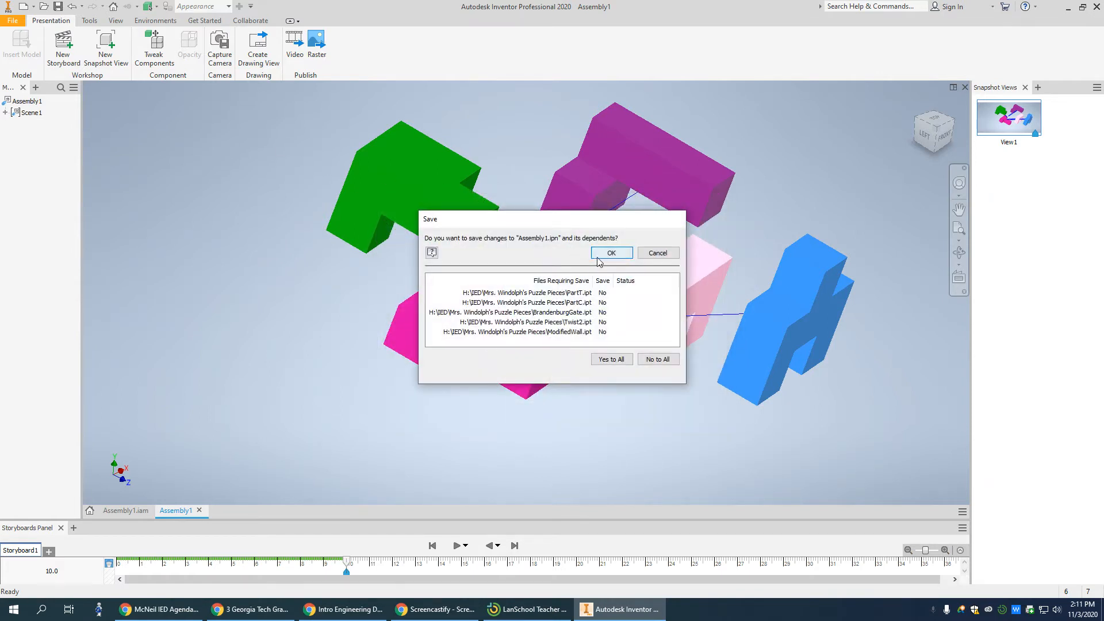
left_click(611, 254)
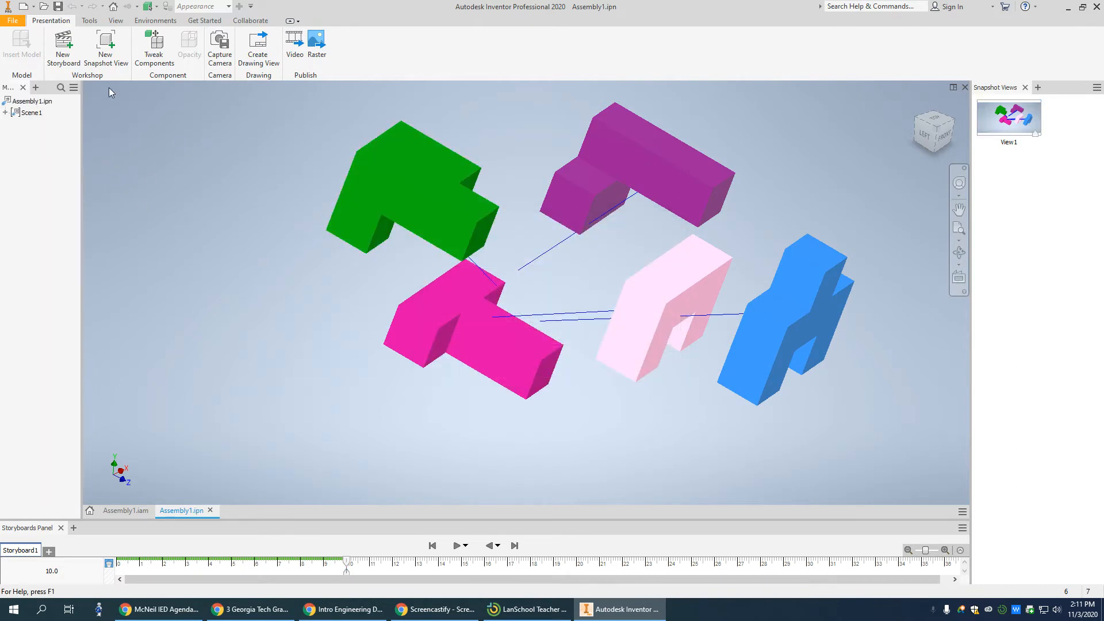
Step: Create a drawing view with the McNeilEngineeringSHEETA2020.idw template, entering Puzzle Cube as the project and Assembly as the part name
left_click(257, 46)
left_click(426, 209)
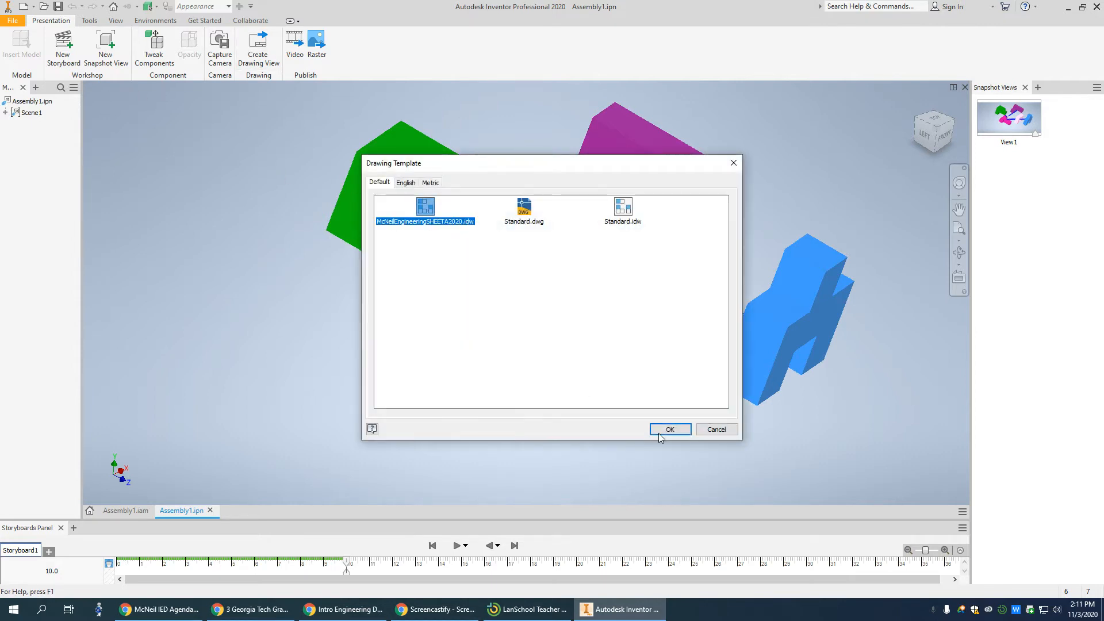
left_click(669, 430)
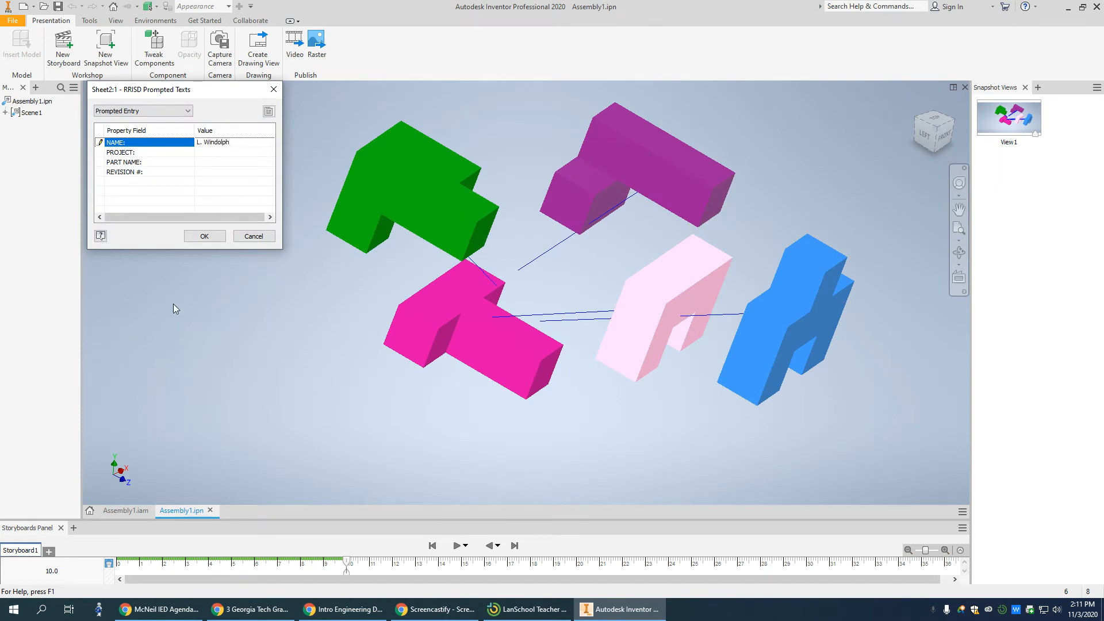
left_click(227, 152)
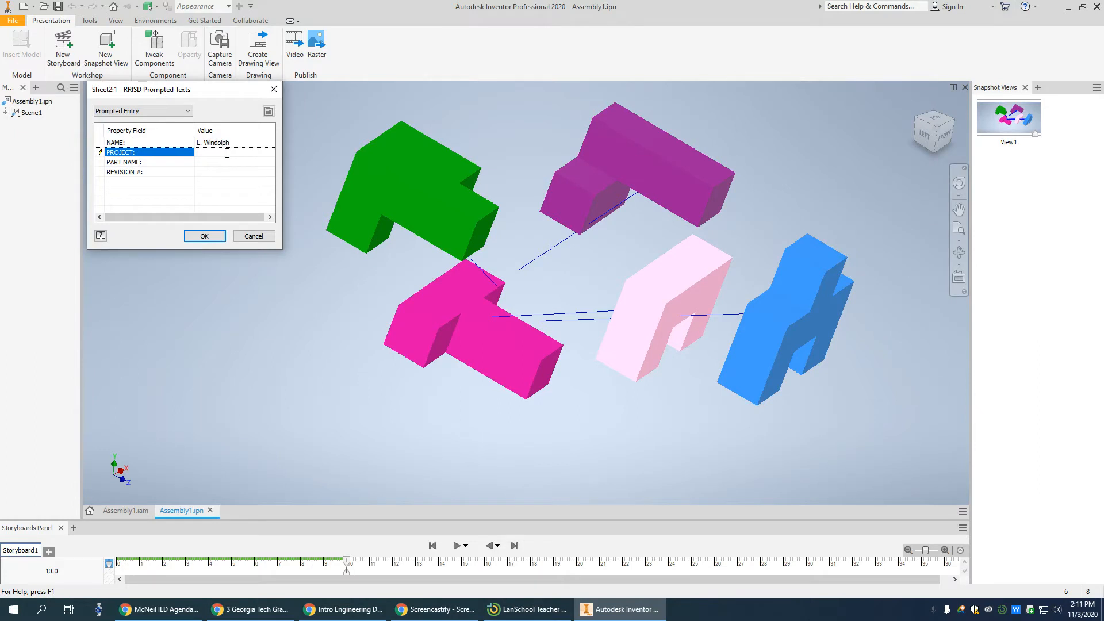
type("Puzzle Cube")
left_click(203, 162)
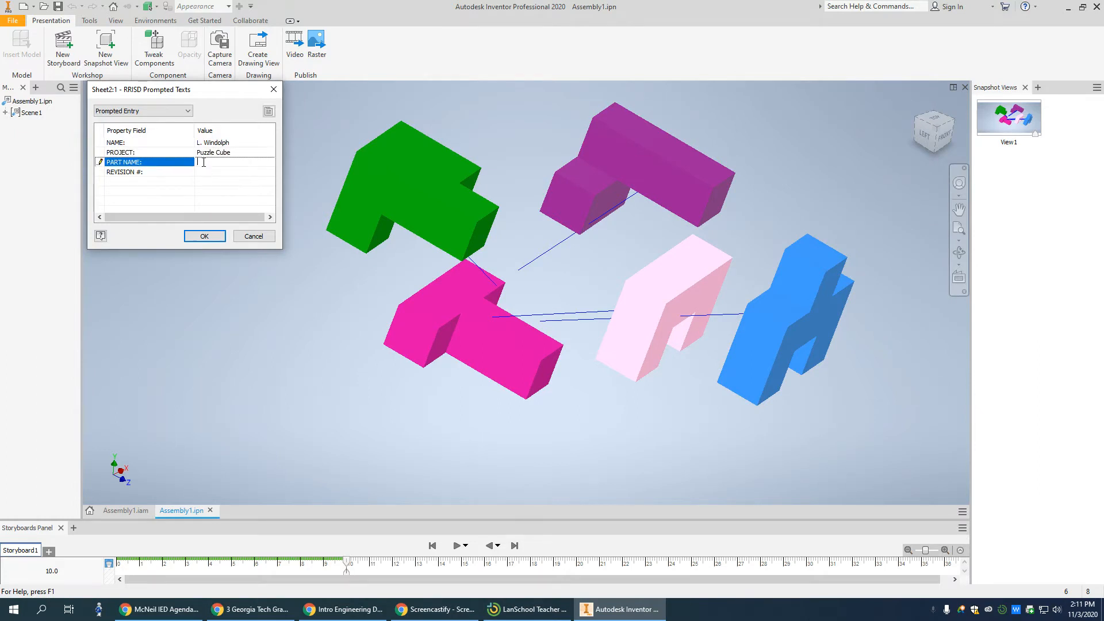
type("Assembly")
left_click(197, 235)
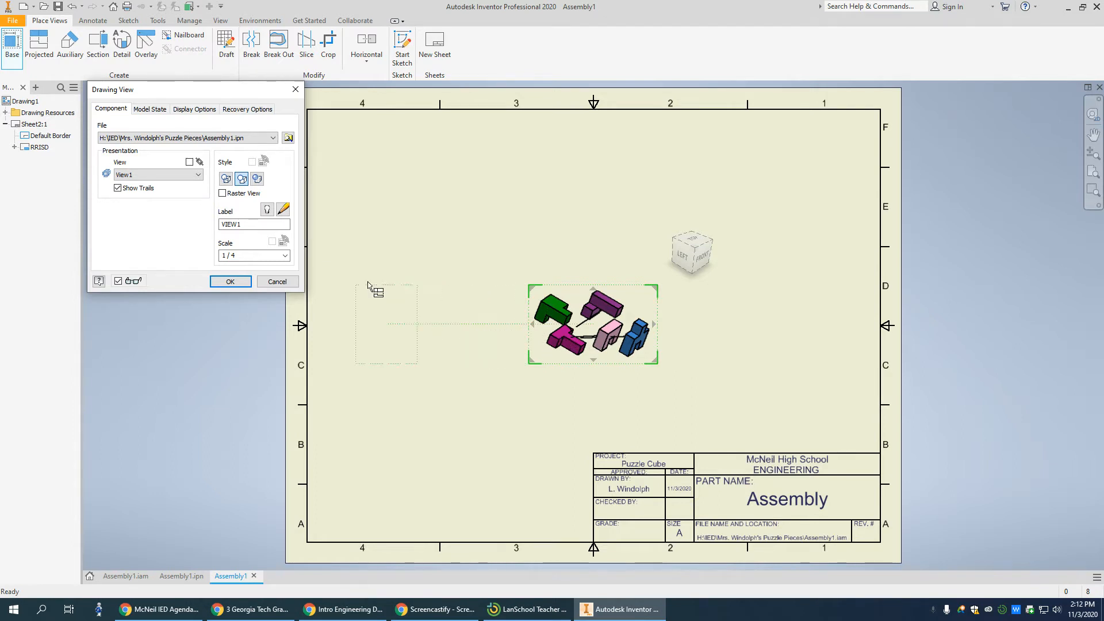
Step: Set the exploded view's scale to 1 / 2 and place it on the sheet
left_click(285, 255)
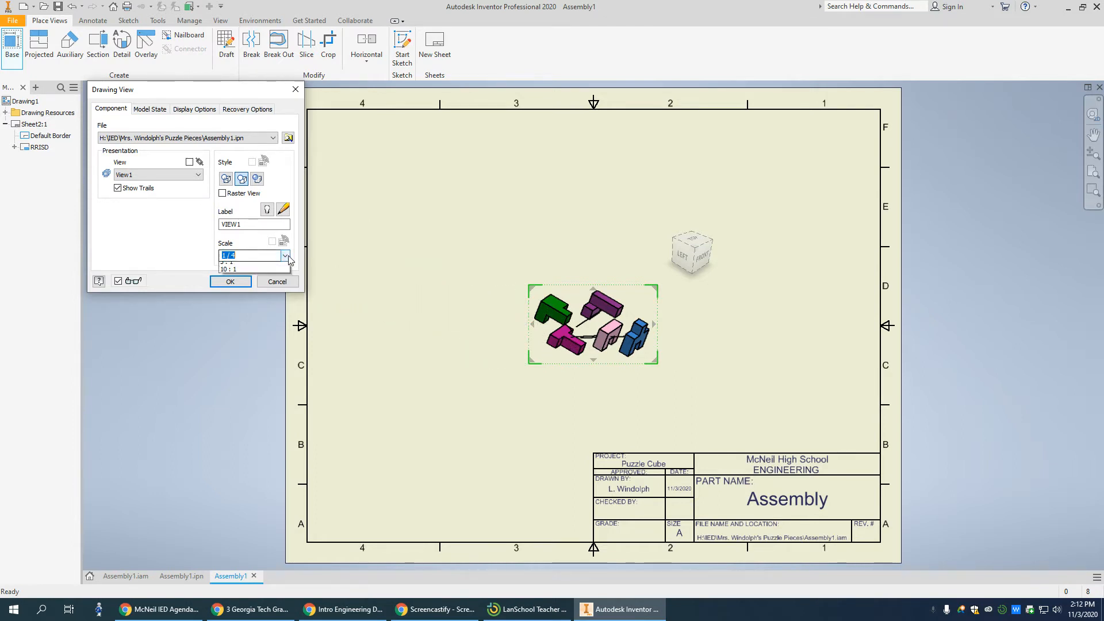
left_click(274, 276)
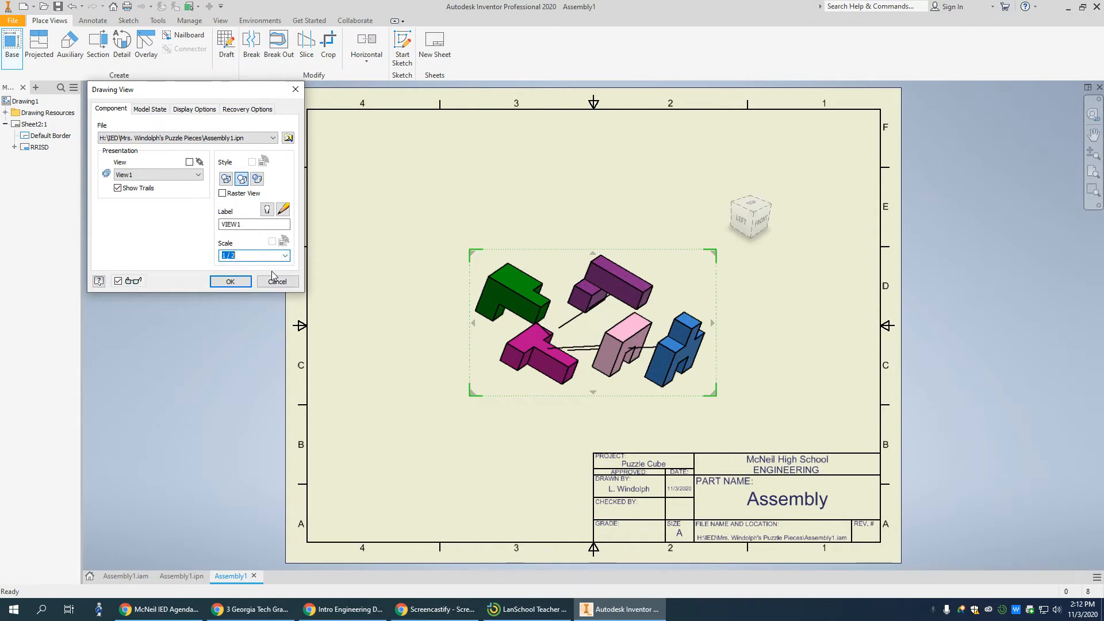
left_click(230, 281)
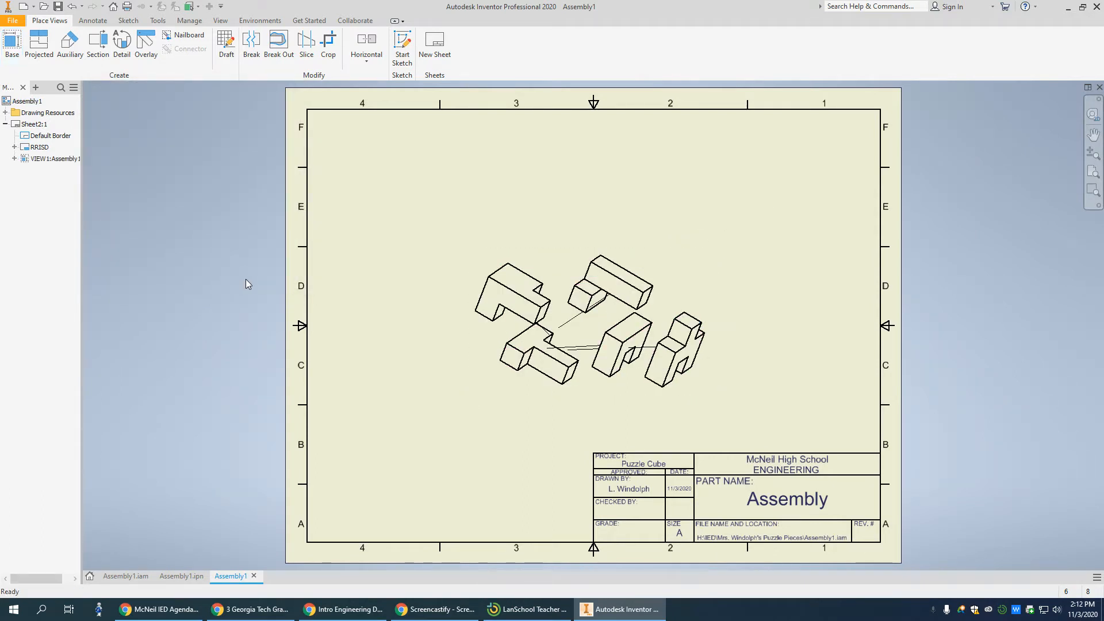
Step: Try to change the exploded view's display style to shaded
right_click(555, 261)
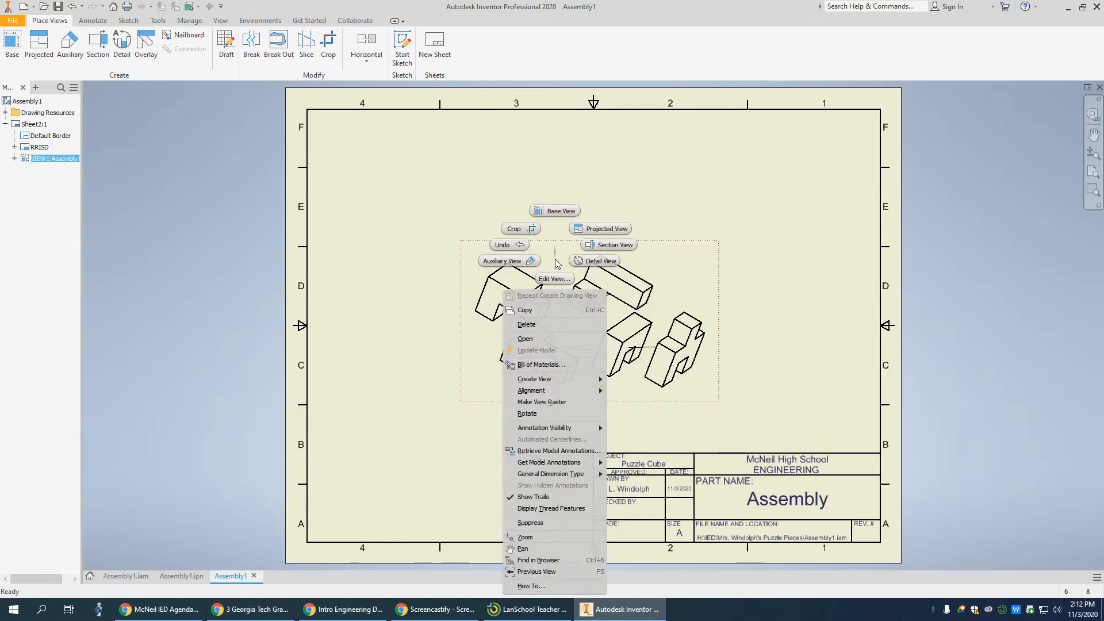
left_click(555, 278)
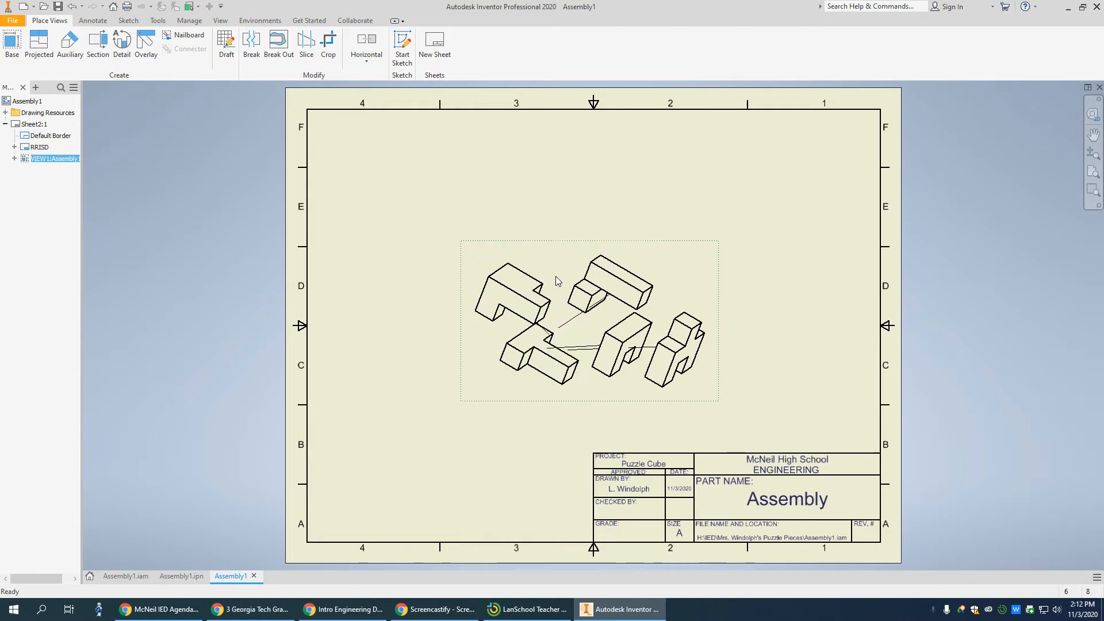
left_click(257, 180)
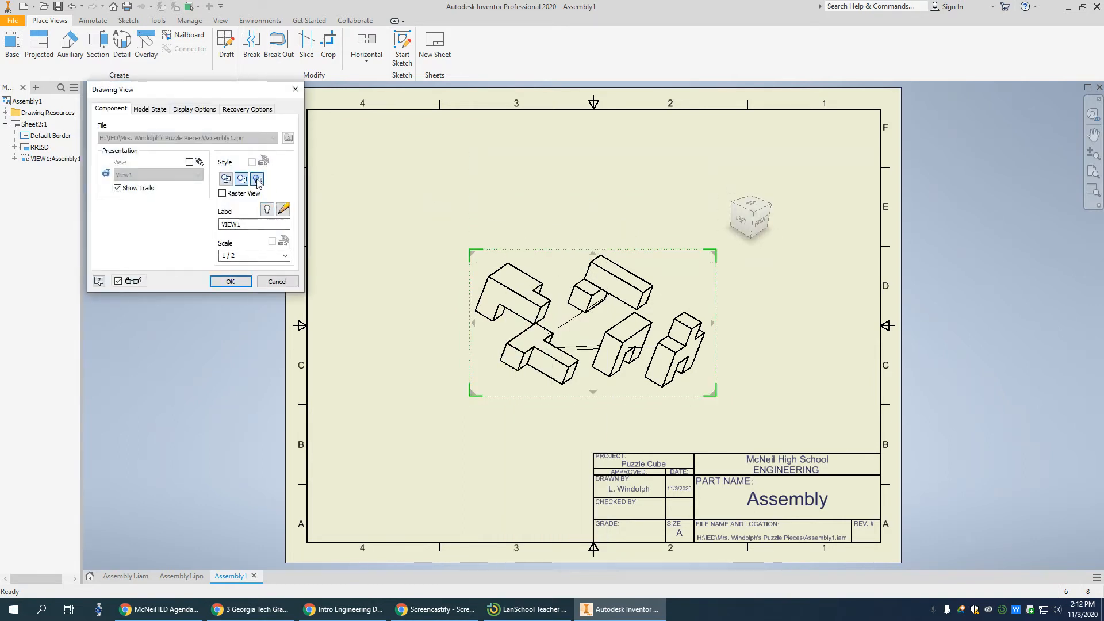
left_click(233, 283)
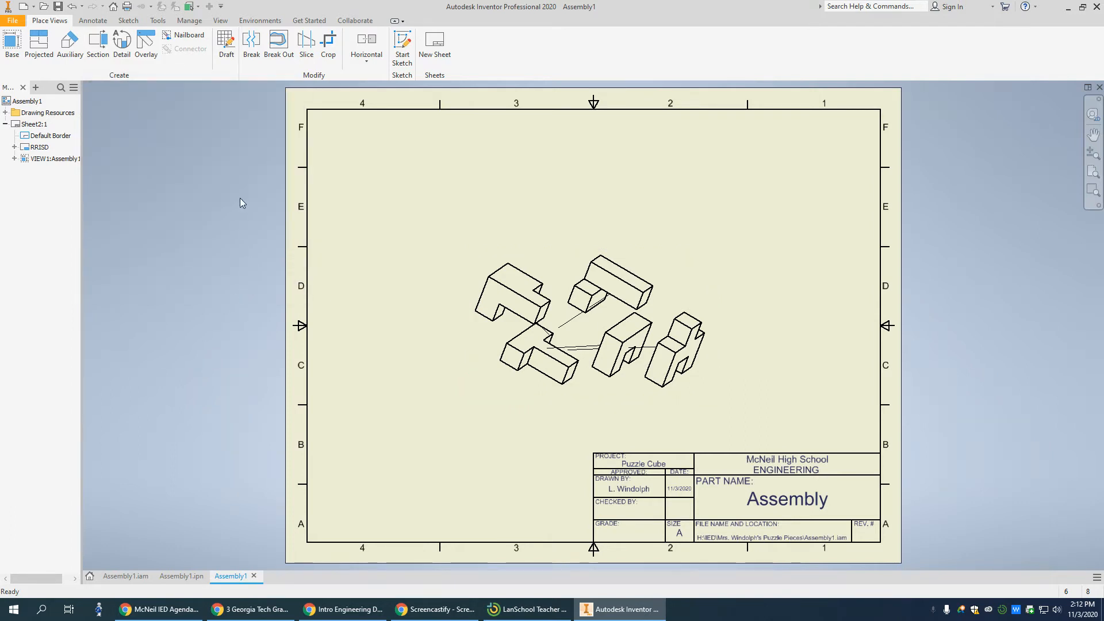
right_click(518, 251)
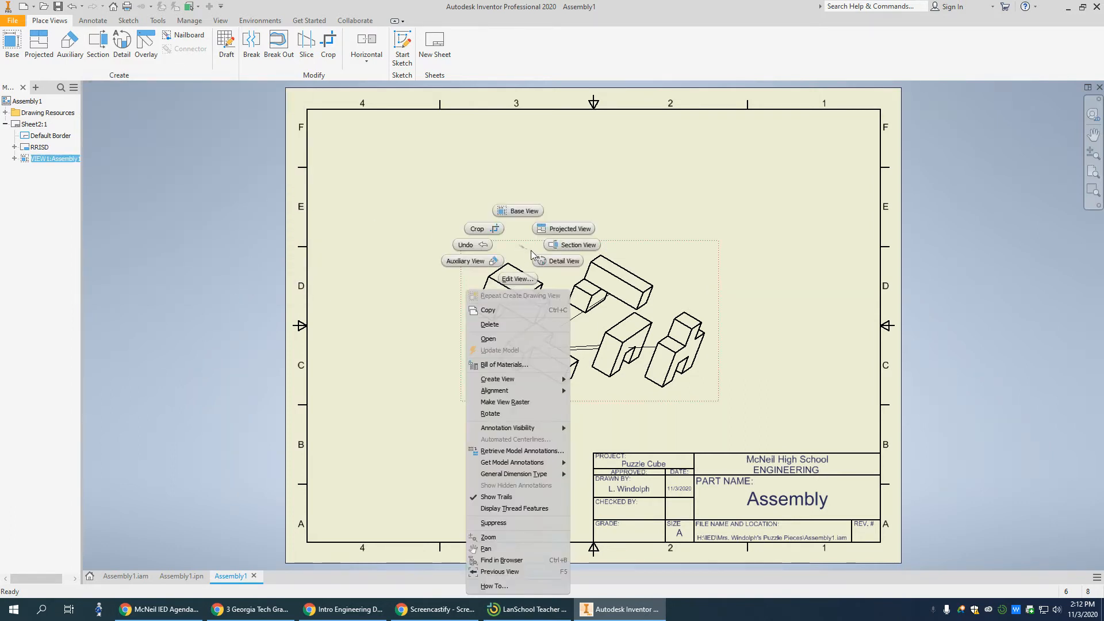
left_click(516, 279)
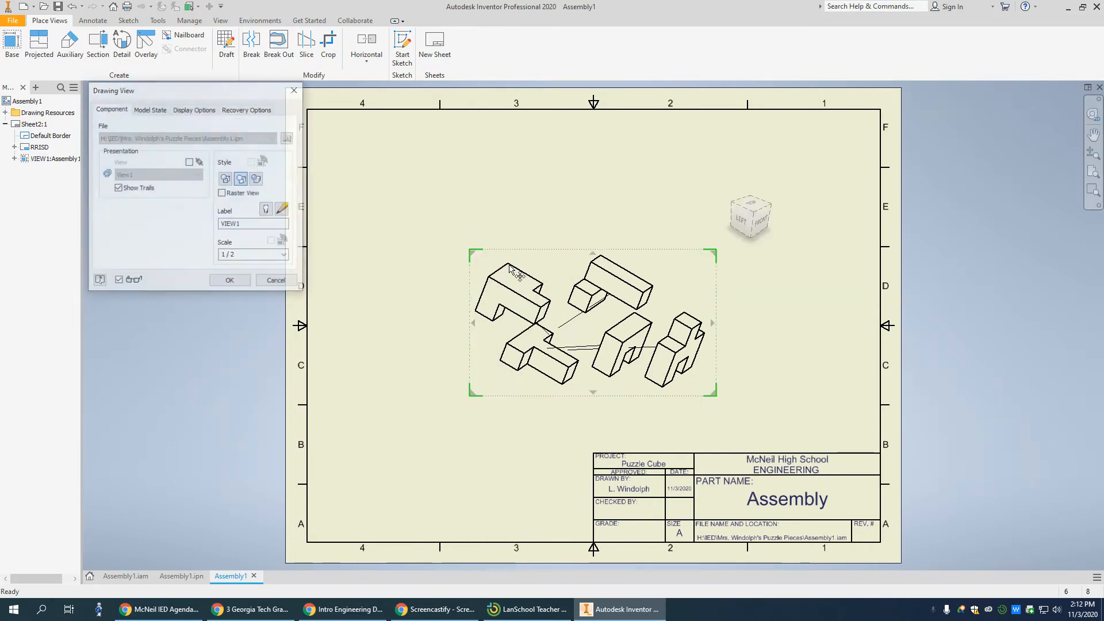
left_click(258, 180)
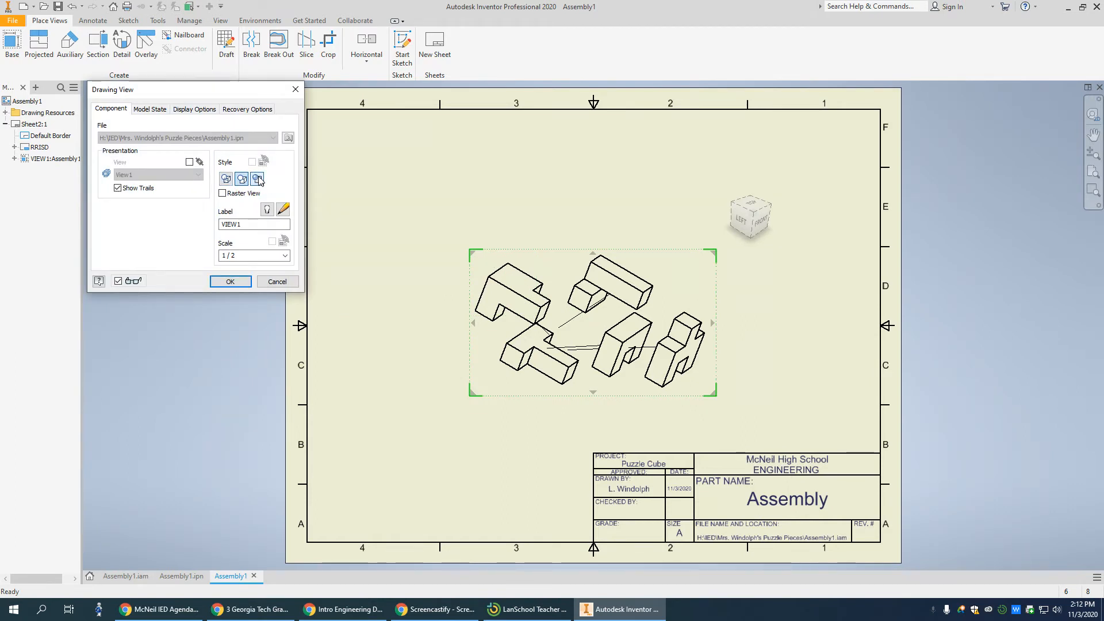
left_click(230, 281)
Step: Edit the exploded view on the sheet to use the shaded display style
left_click(496, 321)
right_click(470, 326)
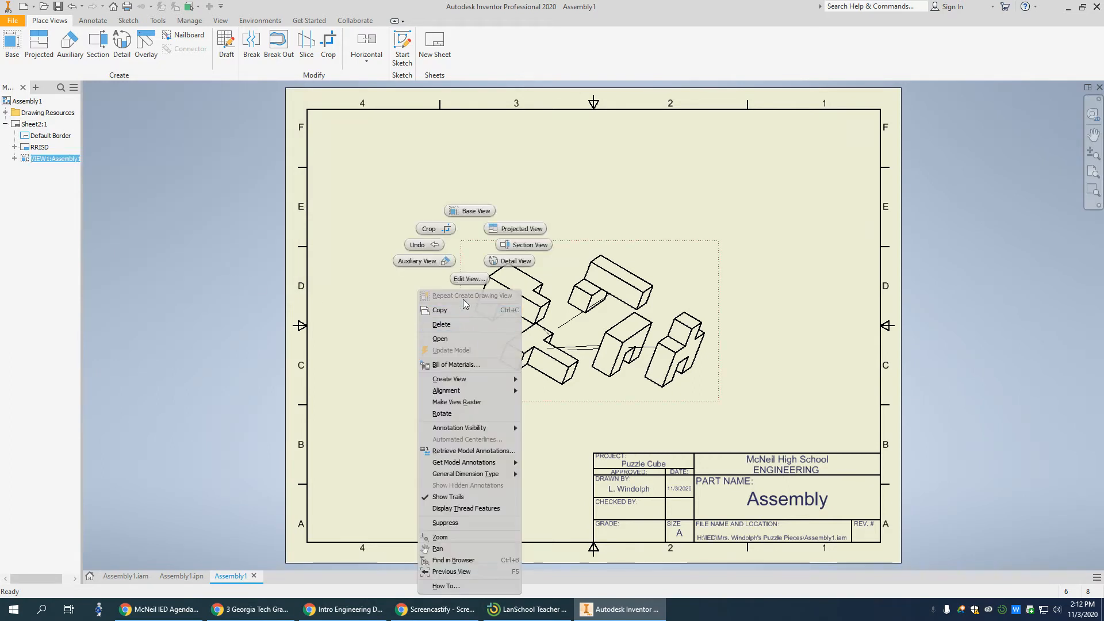
left_click(468, 279)
left_click(257, 179)
left_click(231, 281)
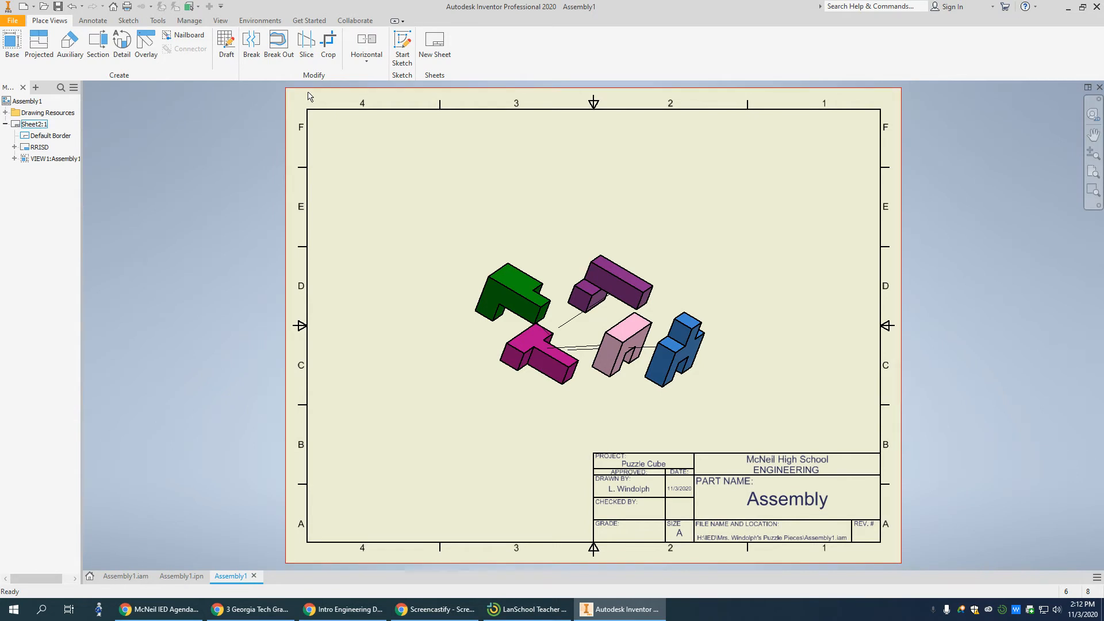
Step: Create a structured parts list from the exploded view and place it above the puzzle pieces
left_click(88, 22)
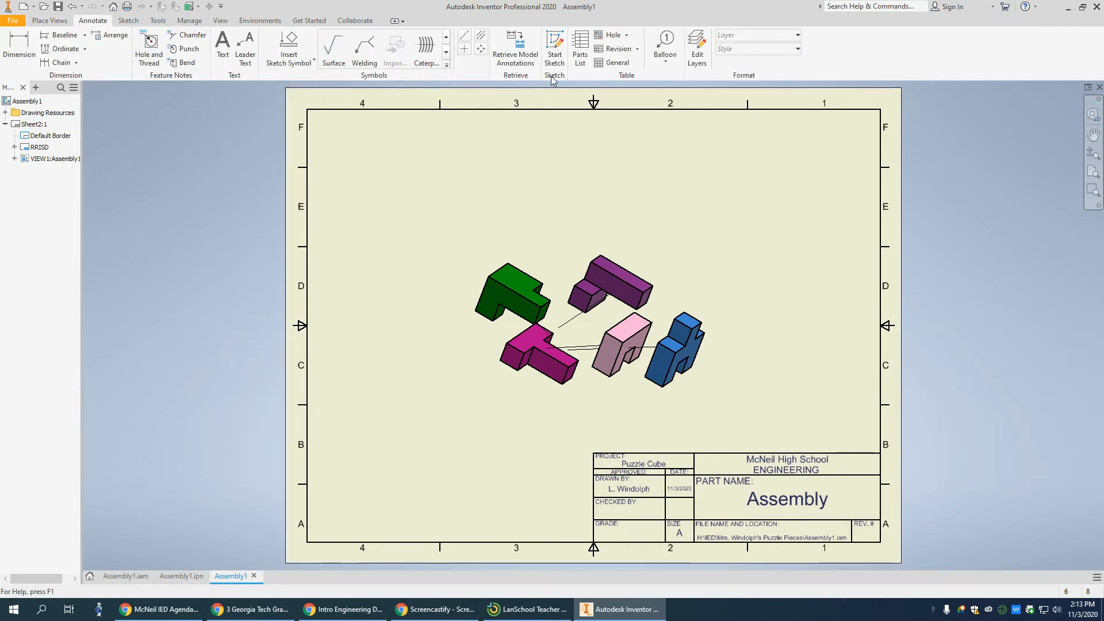
left_click(581, 49)
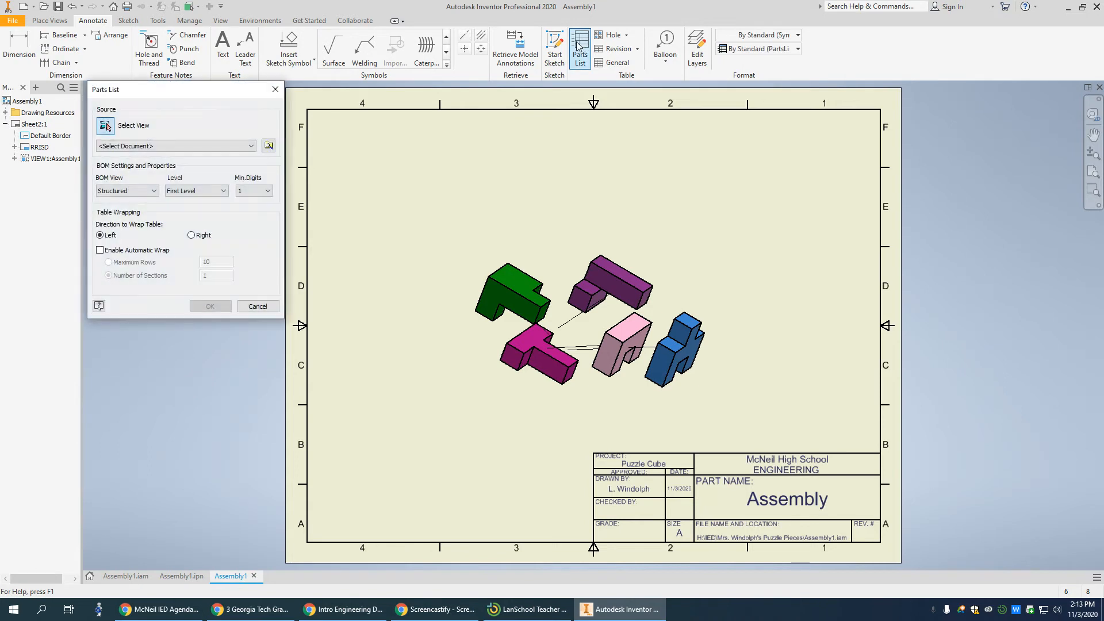
left_click(493, 255)
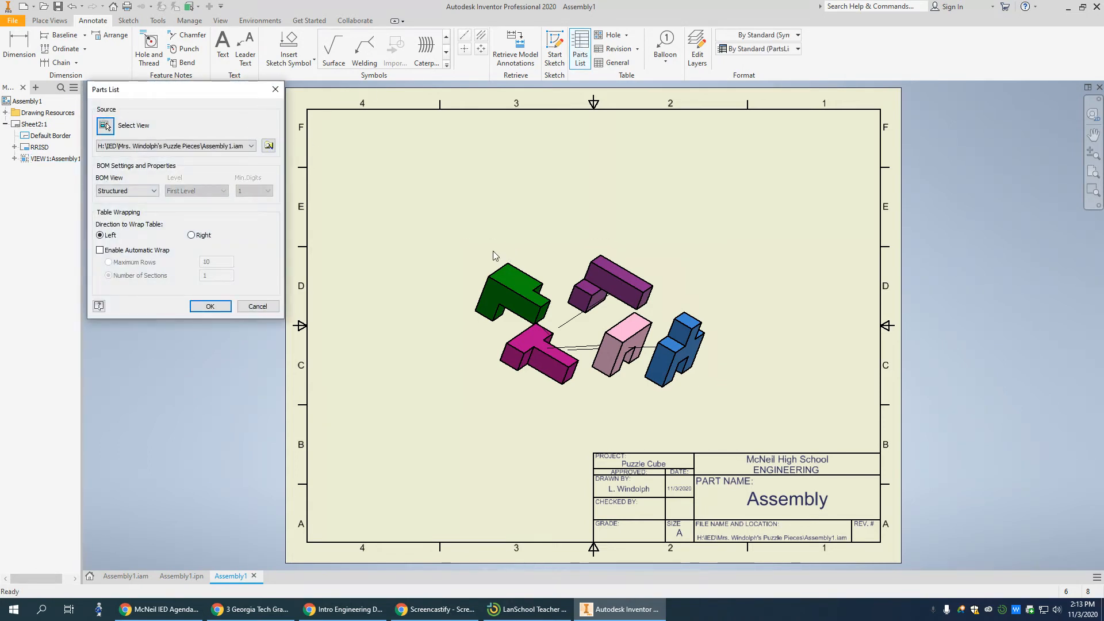
left_click(210, 306)
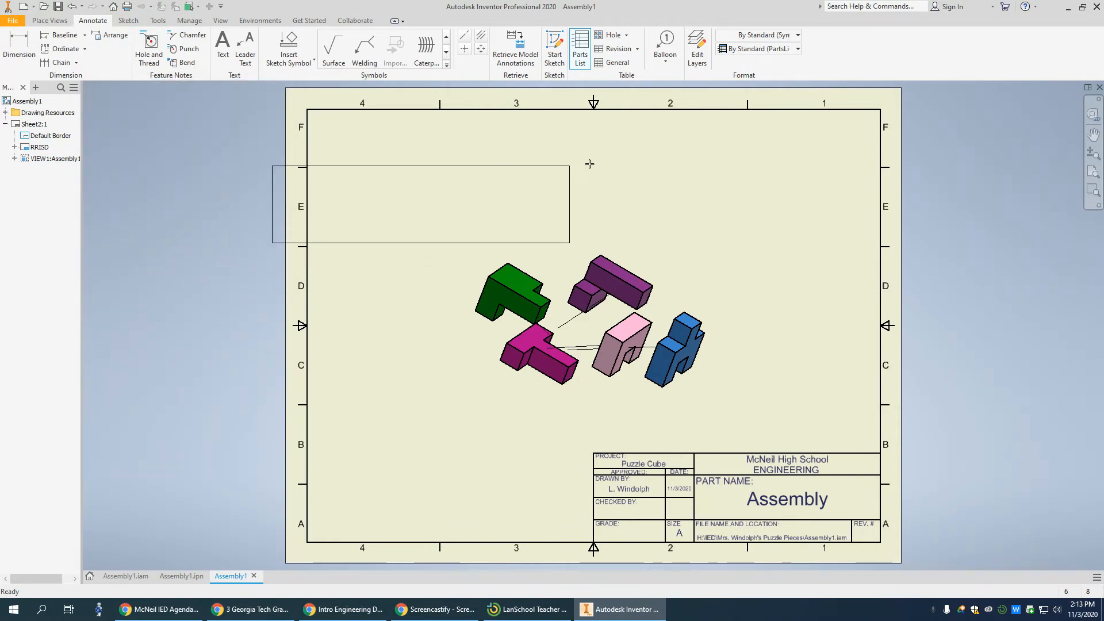
left_click(655, 138)
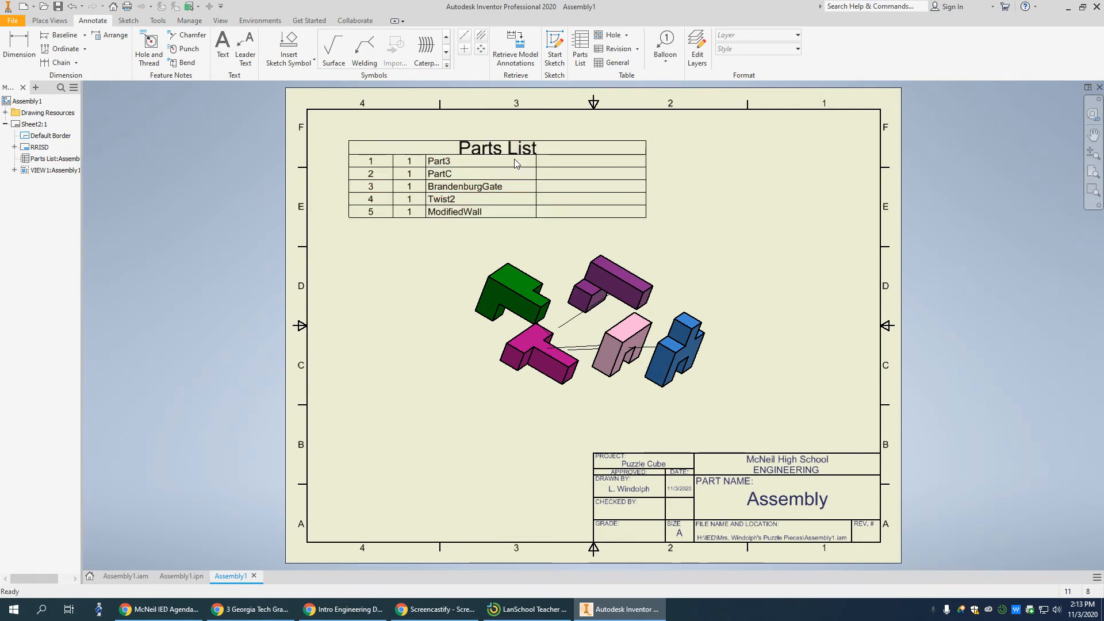
Step: Edit the parts list's columns to remove DESCRIPTION, keeping ITEM, QTY and PART NUMBER
left_click(421, 155)
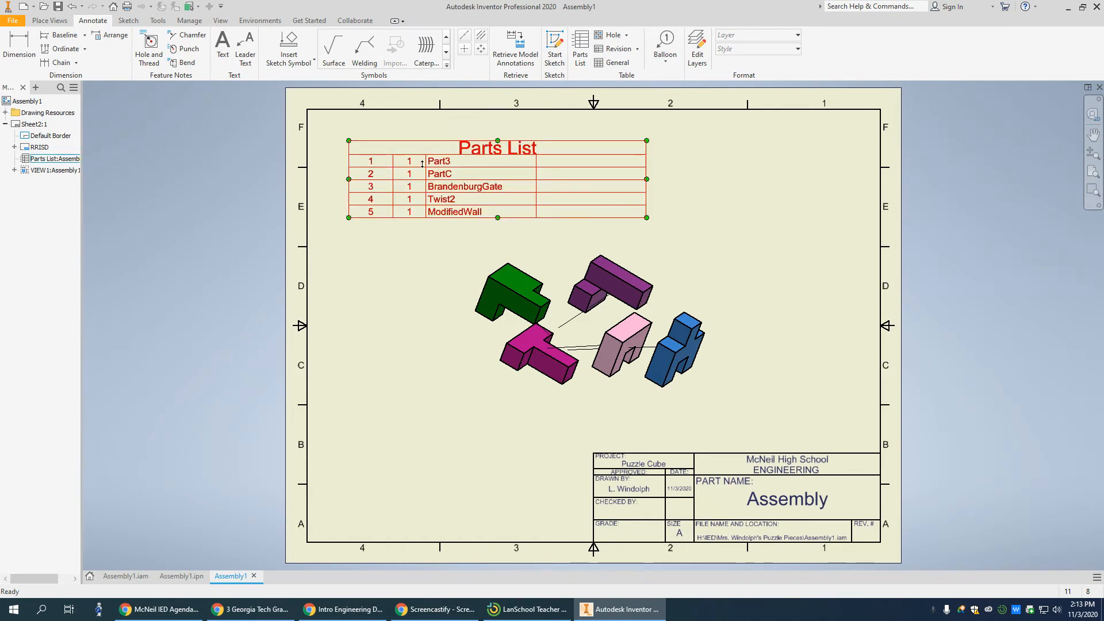
left_click(701, 216)
right_click(612, 179)
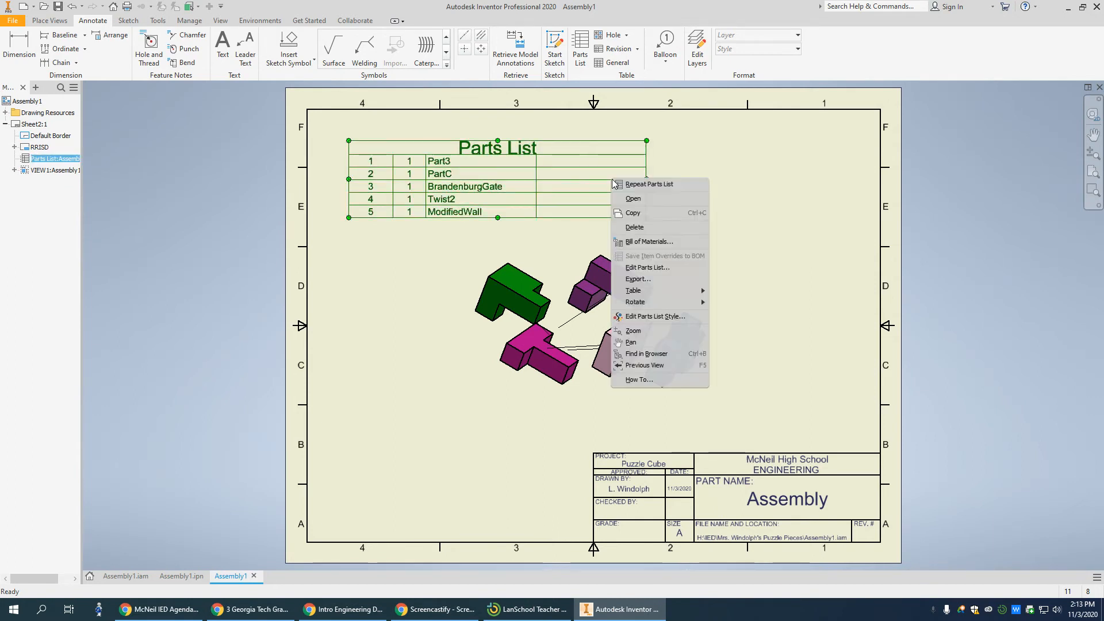
left_click(626, 268)
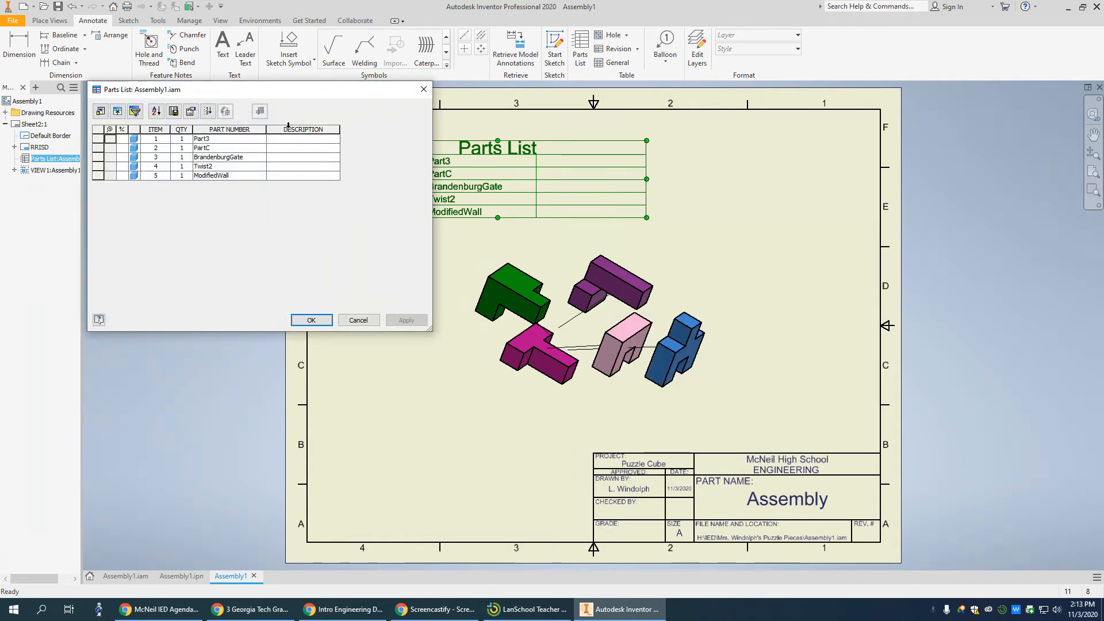
left_click(100, 111)
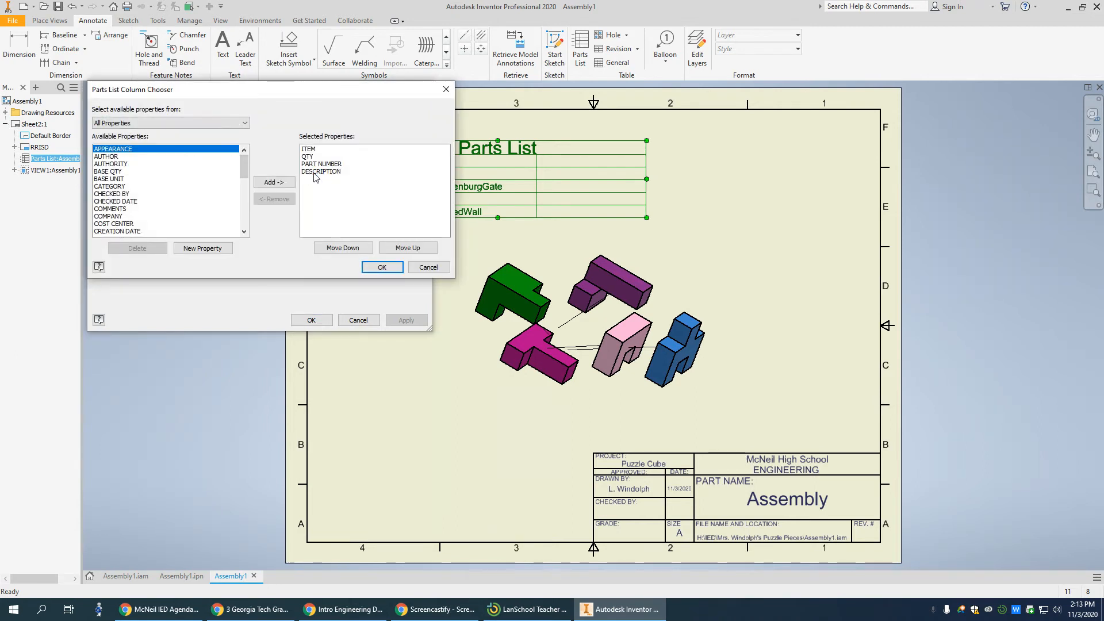
left_click(315, 172)
left_click(288, 199)
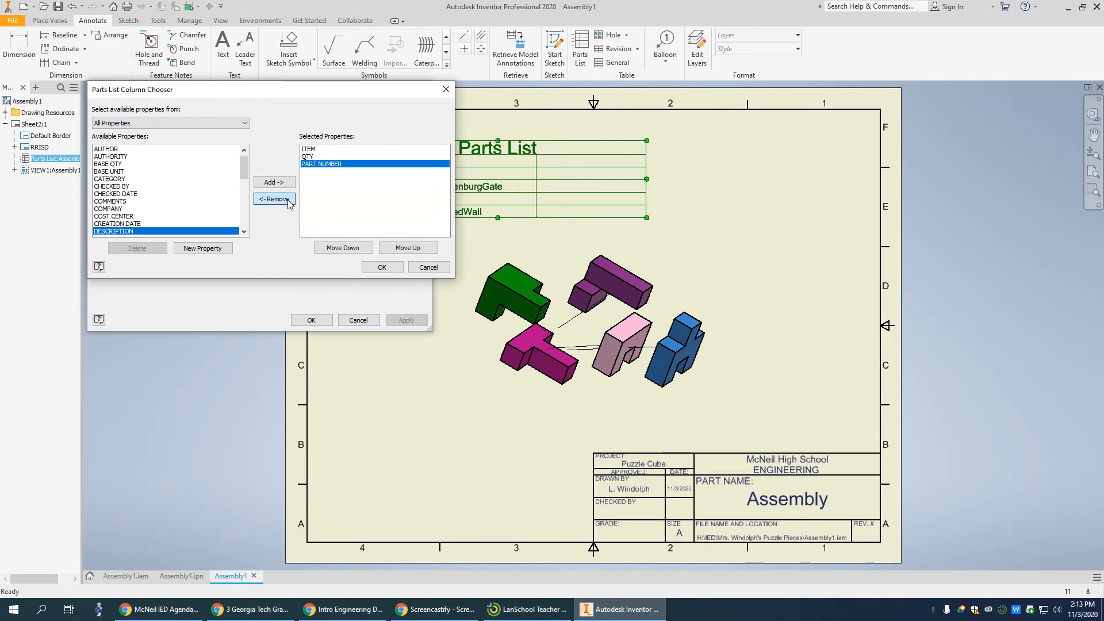
left_click(380, 268)
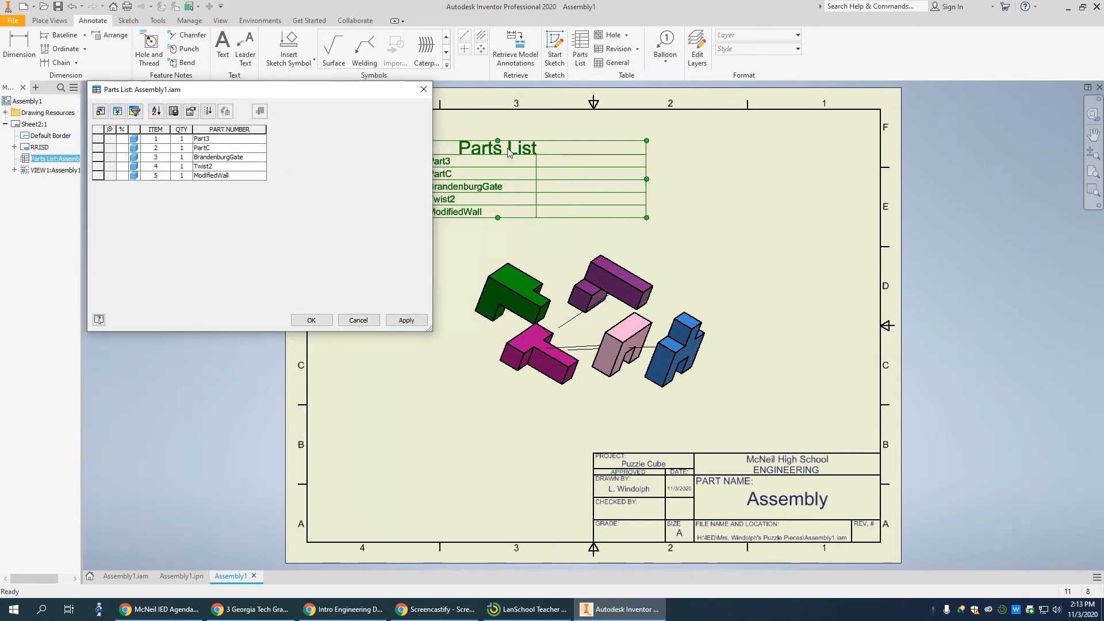
Step: Change the parts list's table layout so the column headings show above the rows, and apply the edits
left_click(192, 111)
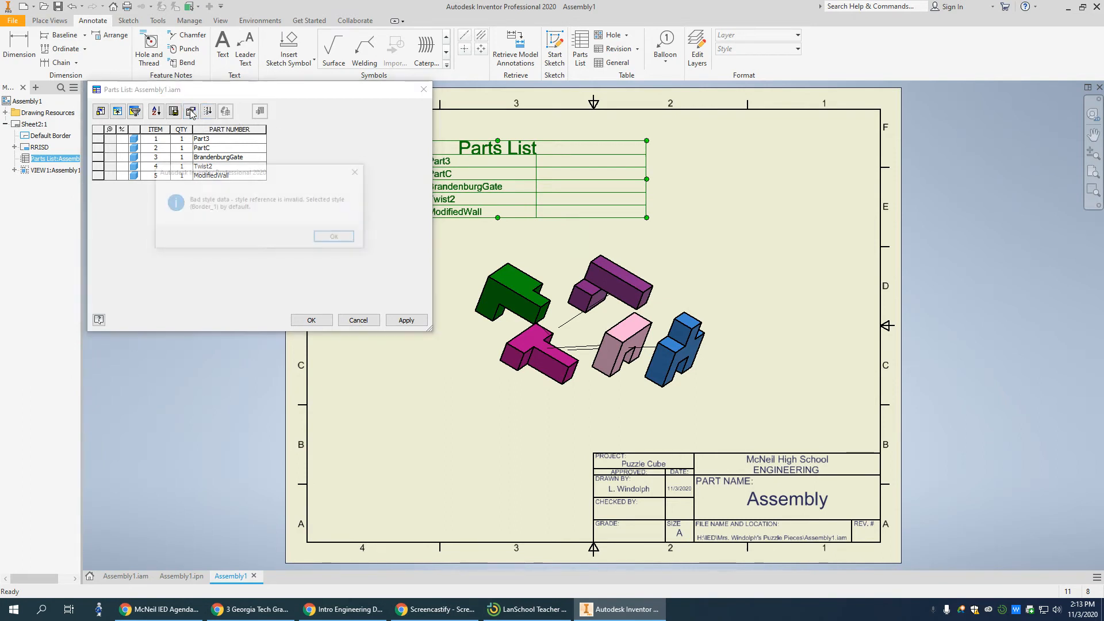
left_click(341, 238)
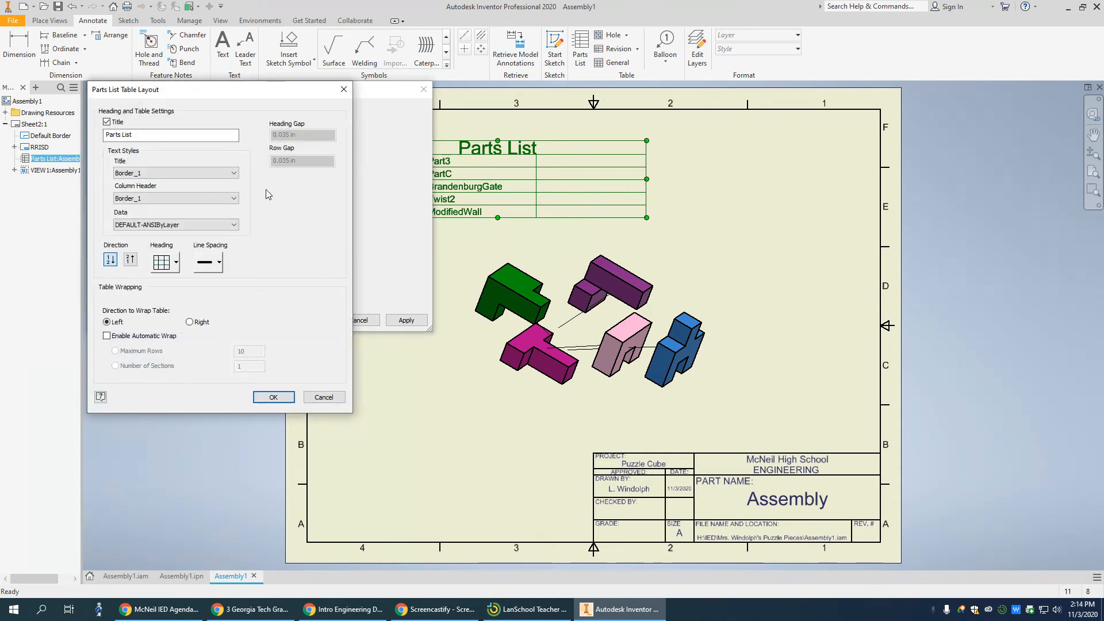
left_click(176, 263)
left_click(168, 280)
left_click(274, 397)
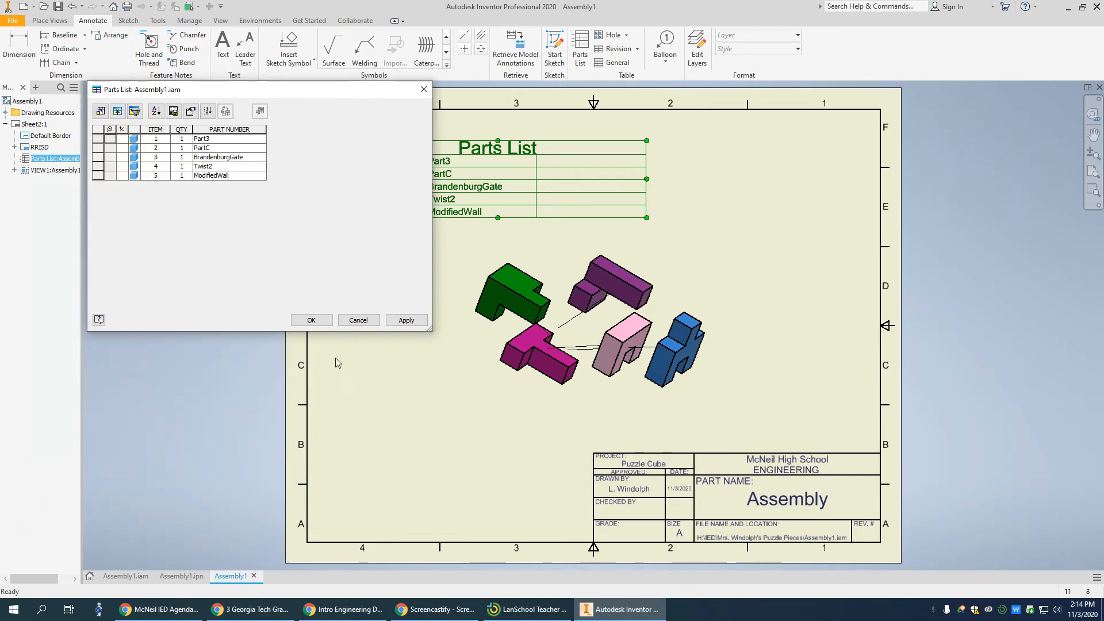
left_click(405, 322)
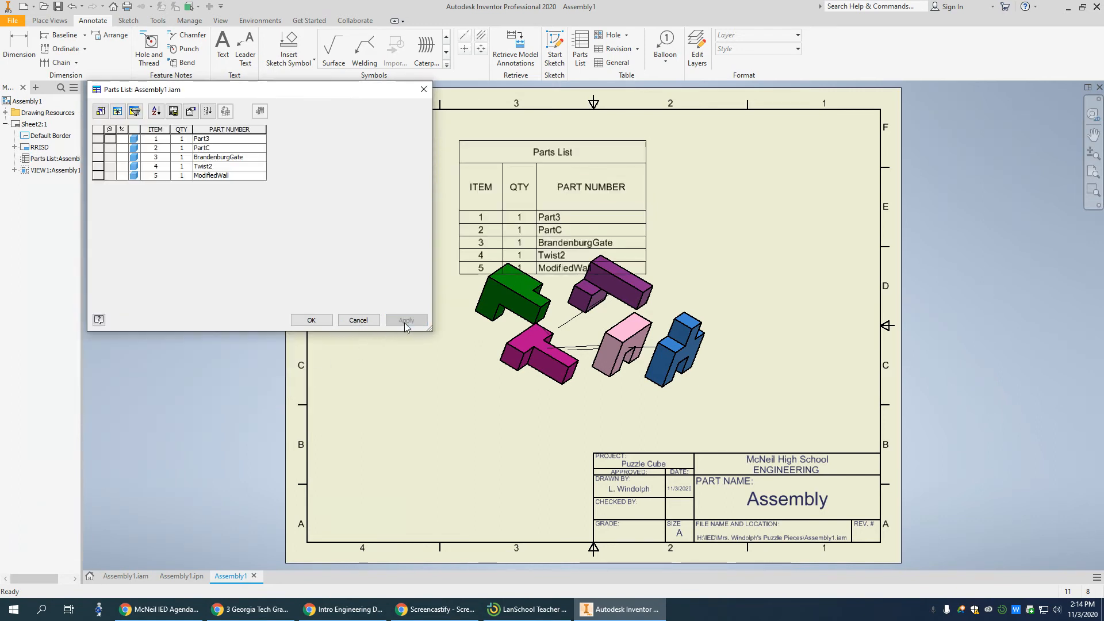
left_click(311, 320)
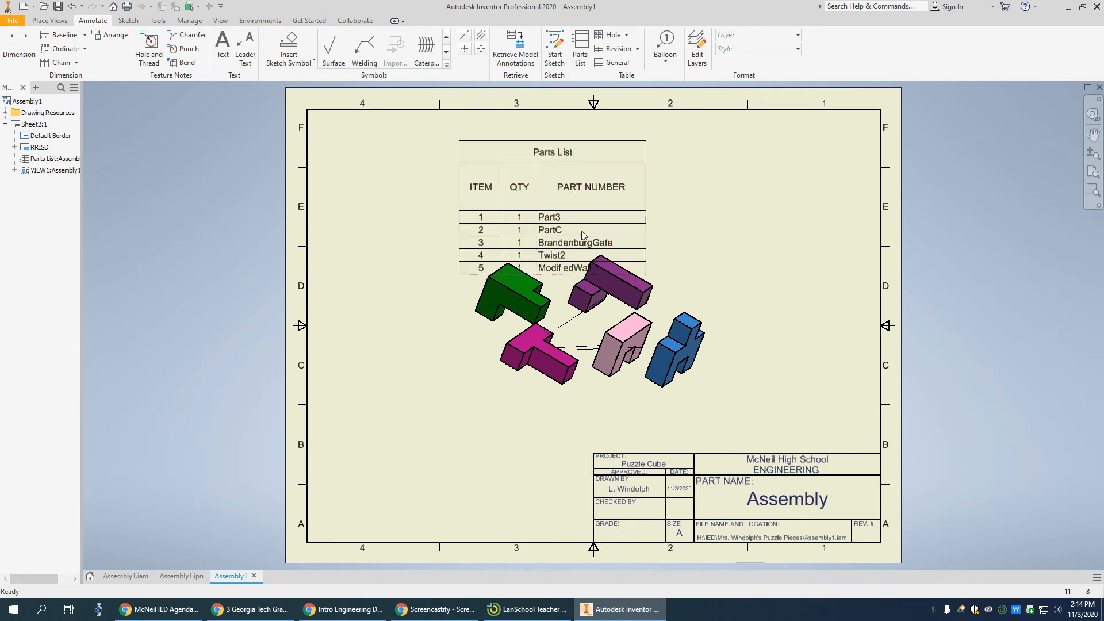
Step: Move the parts list into the sheet's lower-left corner beside the title block and shift the exploded view slightly upward
left_click(631, 210)
key("Escape")
left_click(555, 233)
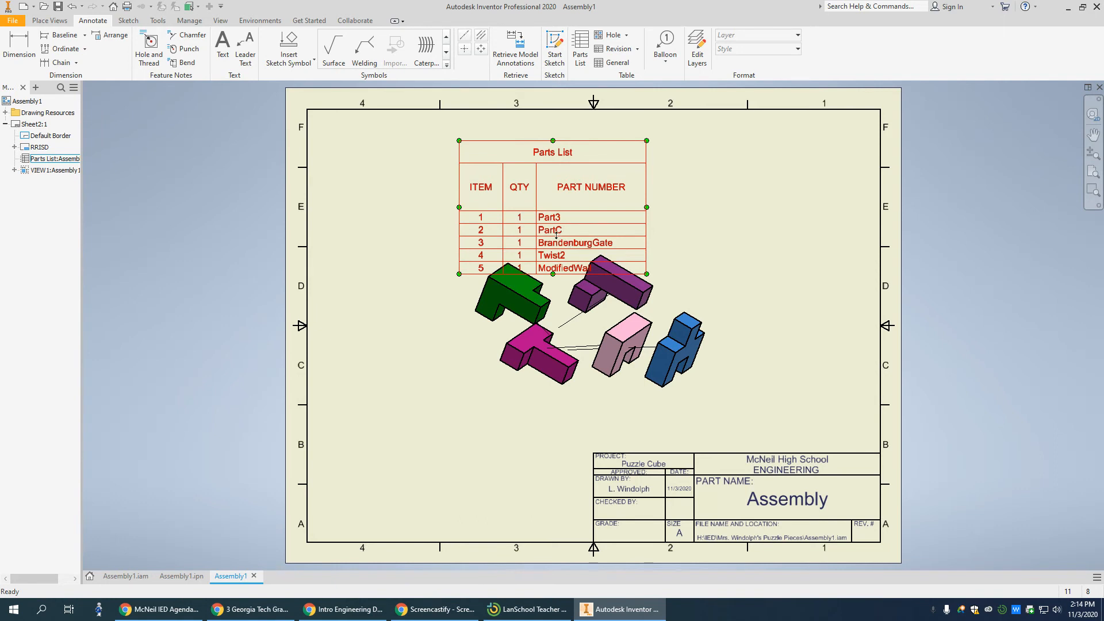
left_click(556, 237)
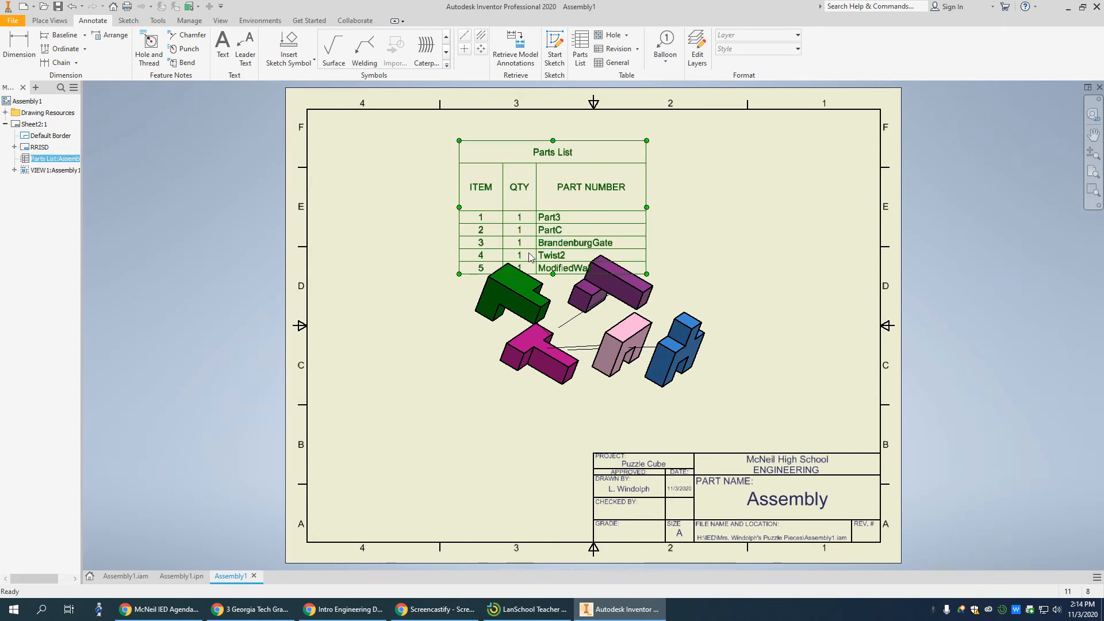
right_click(560, 232)
left_click(675, 206)
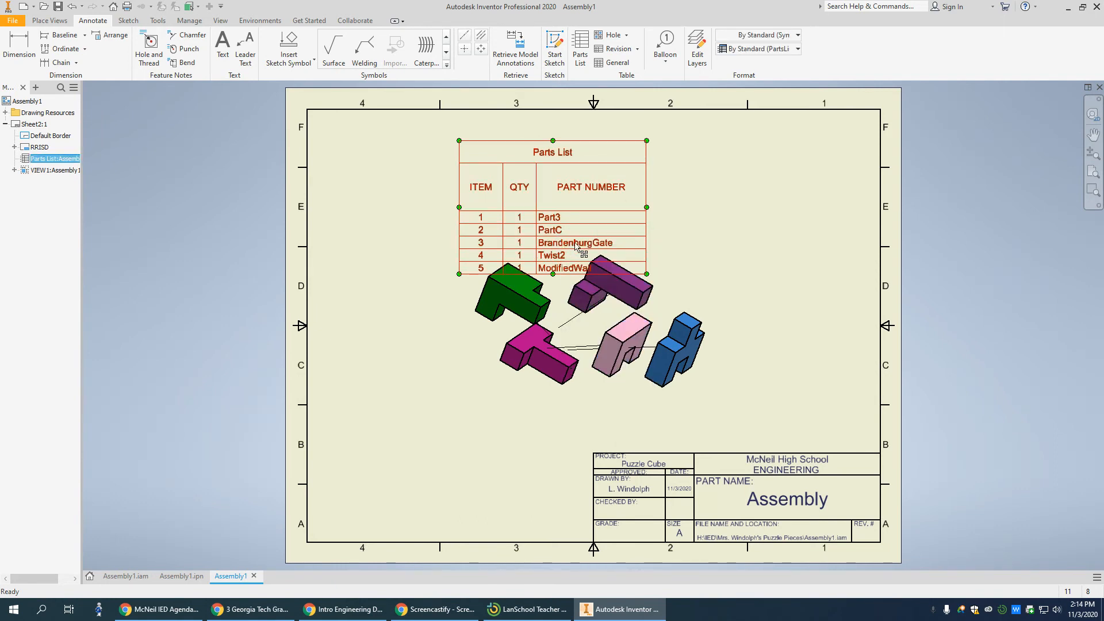
left_click_drag(577, 246, 431, 509)
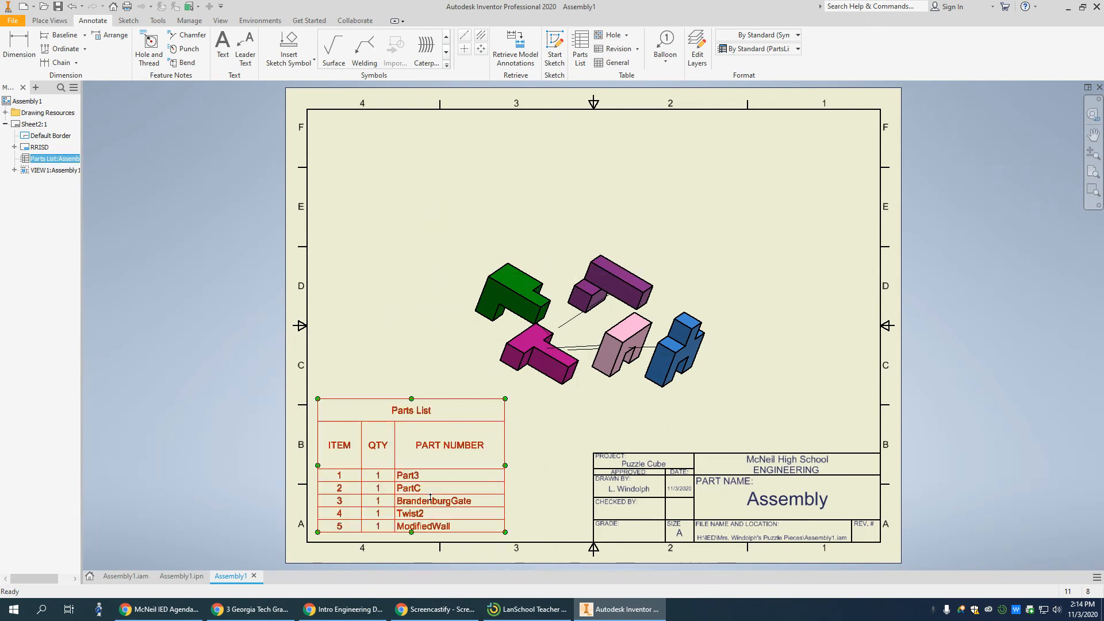
left_click(181, 253)
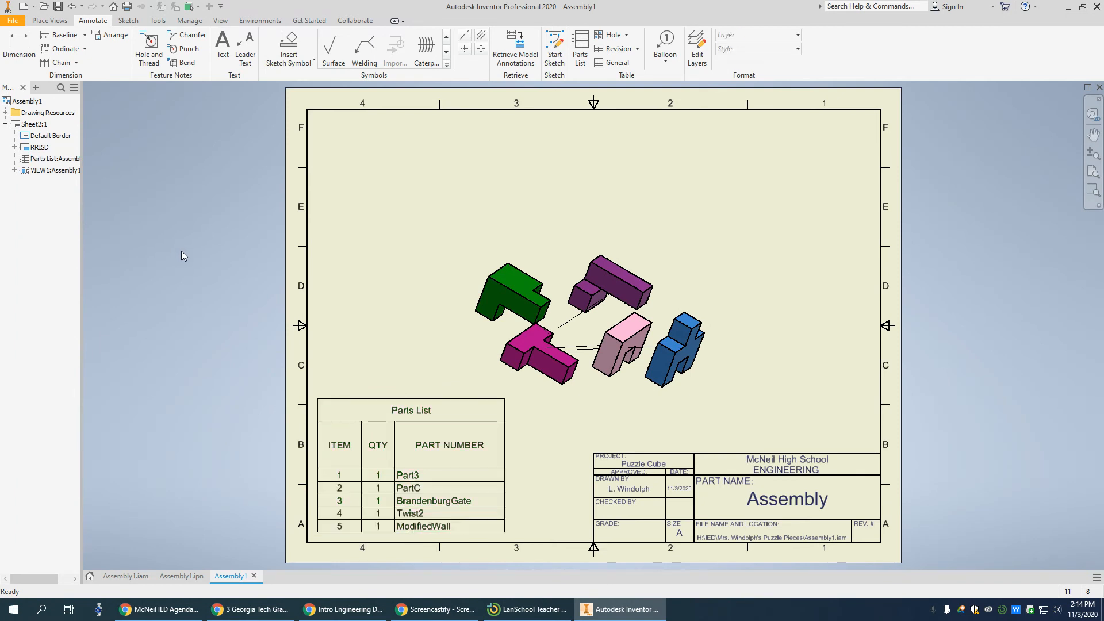
mouse_move(617, 274)
left_mouse_down()
mouse_move(651, 258)
mouse_move(652, 206)
left_mouse_up()
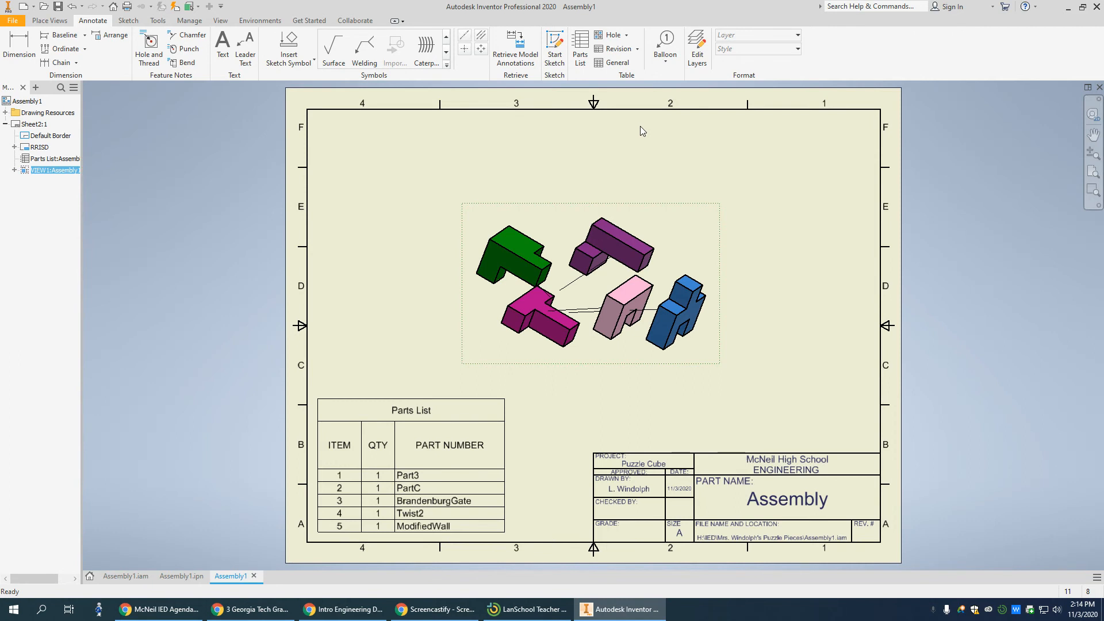
left_click(665, 67)
left_click(675, 107)
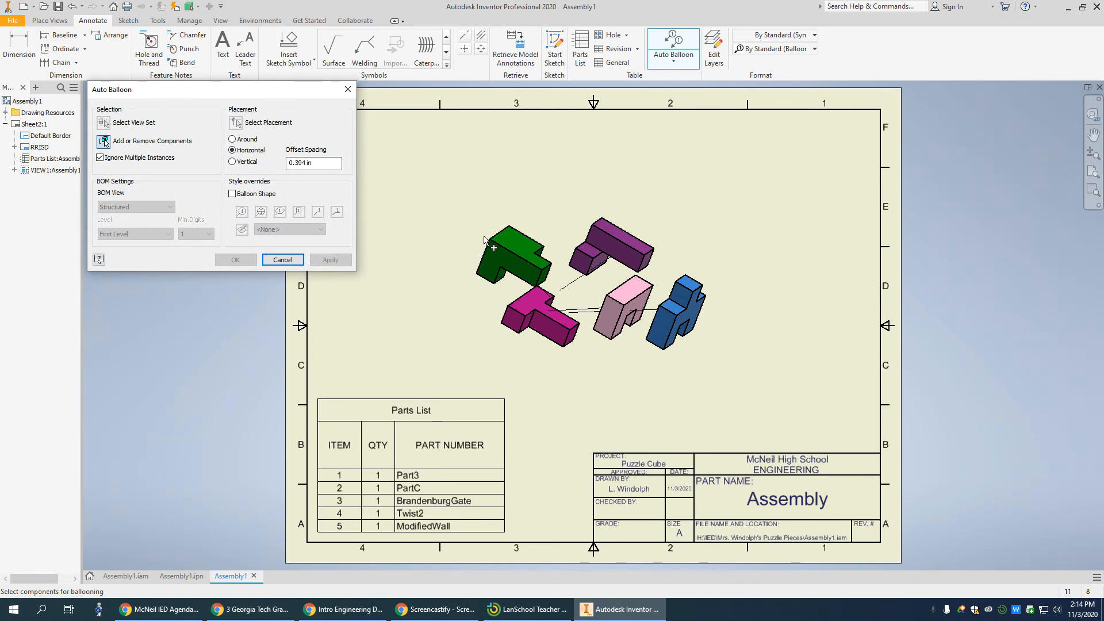
left_click(418, 218)
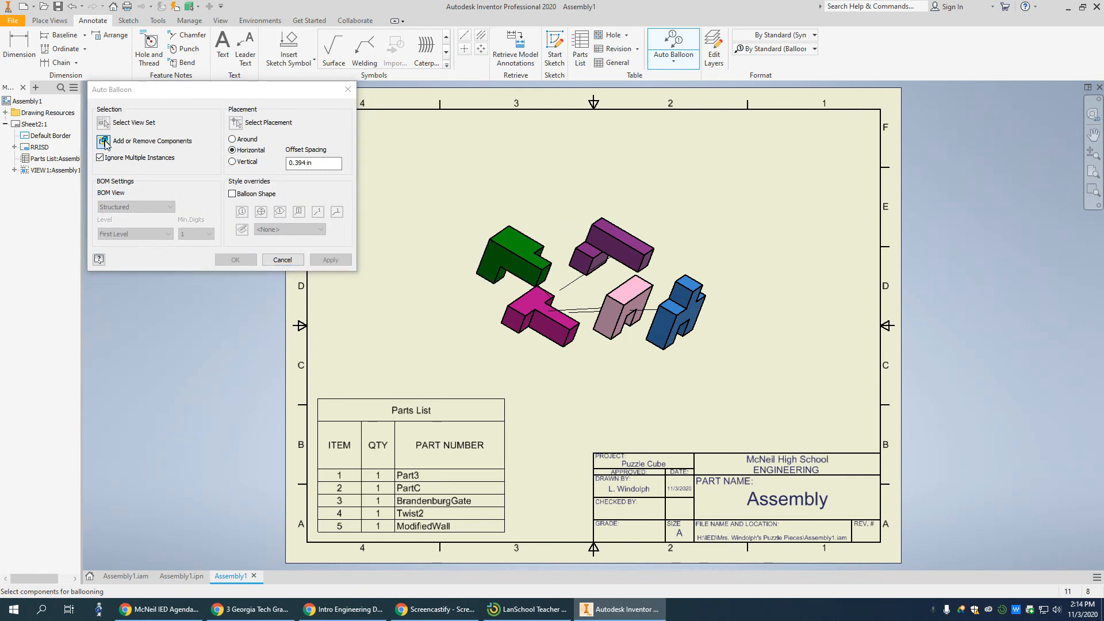
left_click(347, 89)
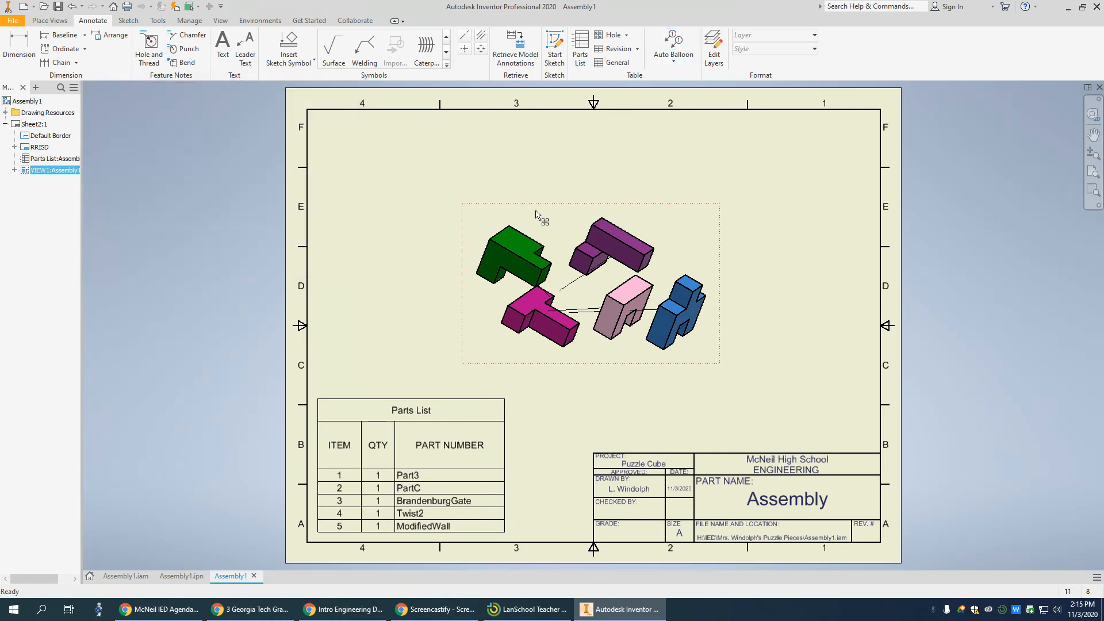
Step: Add automatic balloons to all five puzzle pieces in the exploded view, using the Around placement and ignoring multiple instances
left_click(673, 49)
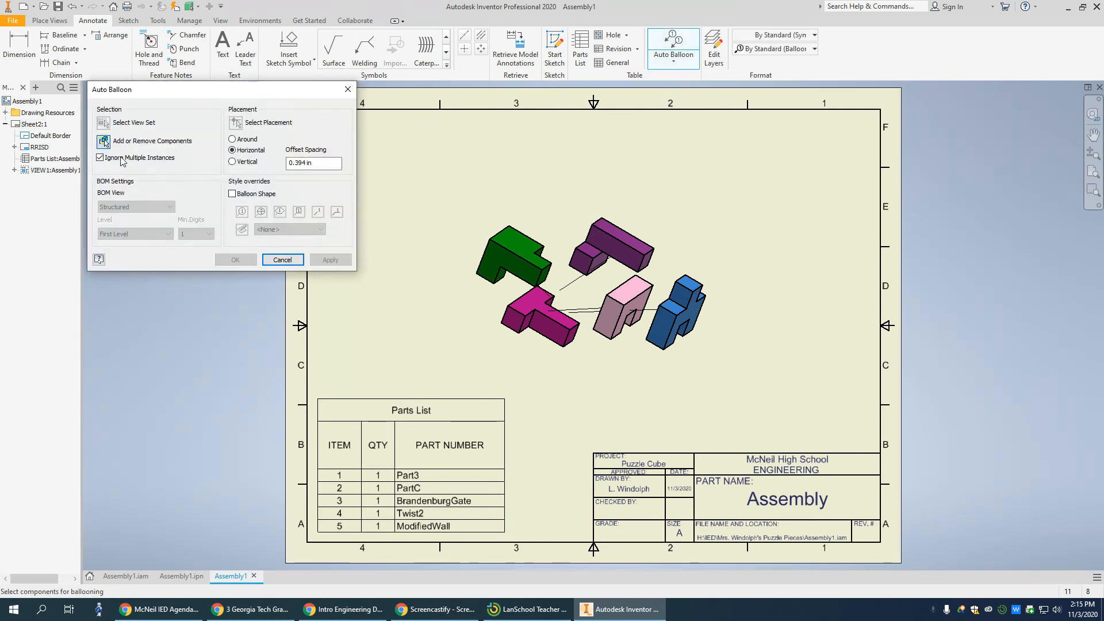
left_click(509, 244)
left_click(603, 237)
left_click(625, 304)
left_click(672, 322)
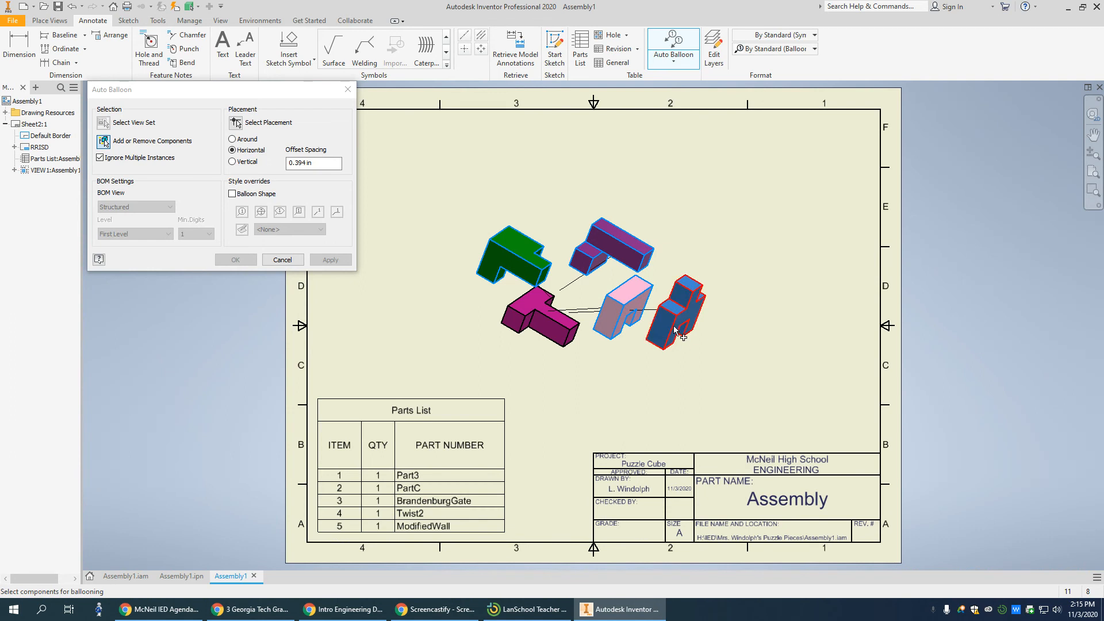
left_click(573, 333)
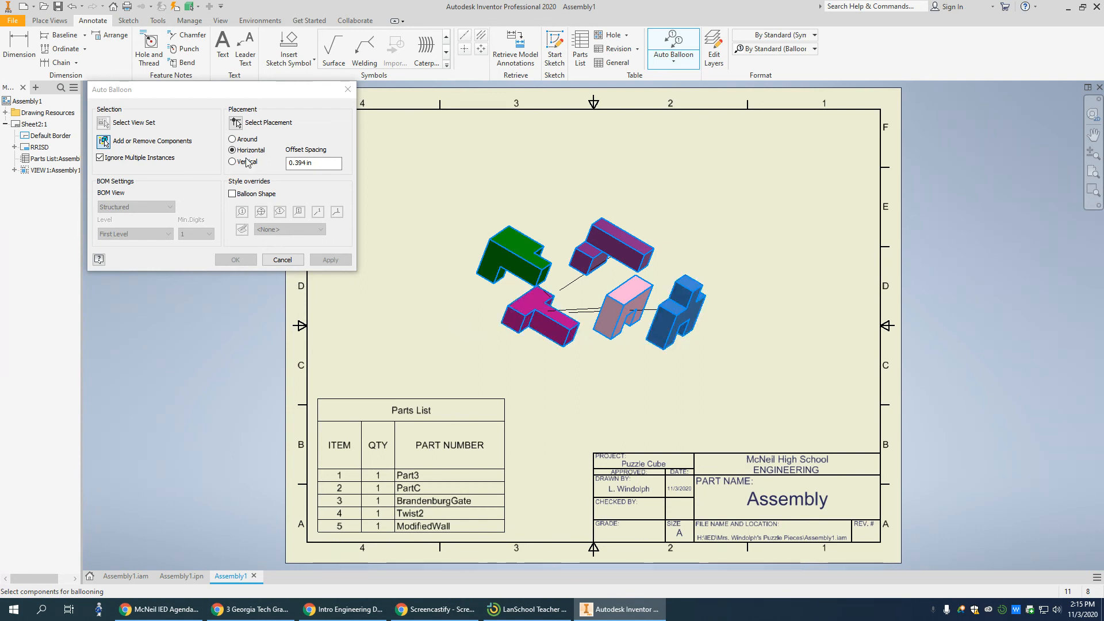
left_click(236, 124)
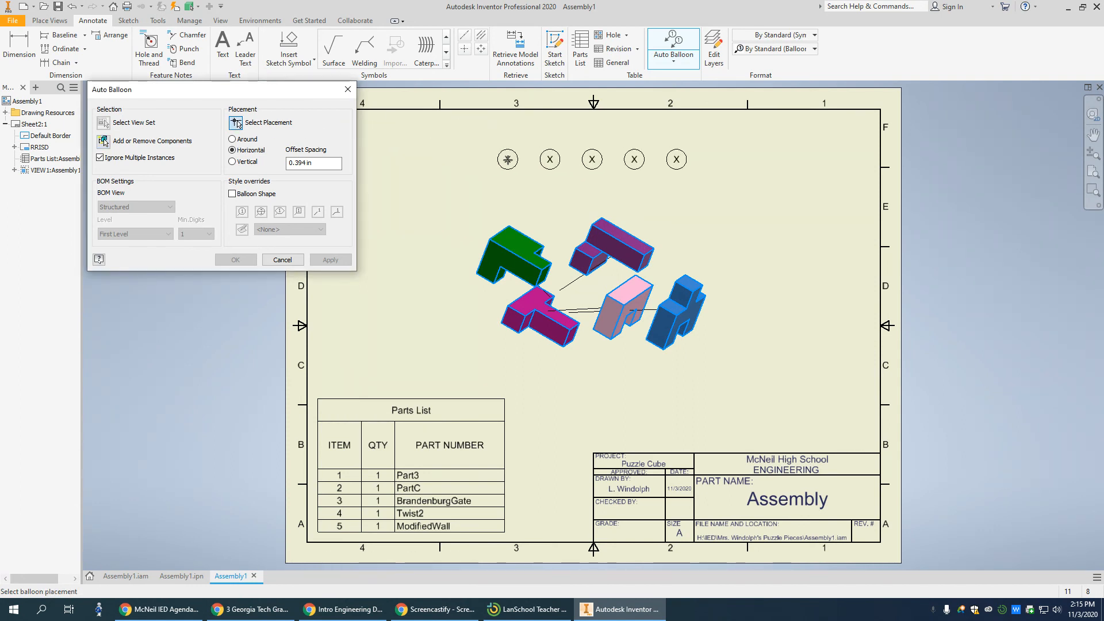
left_click(236, 163)
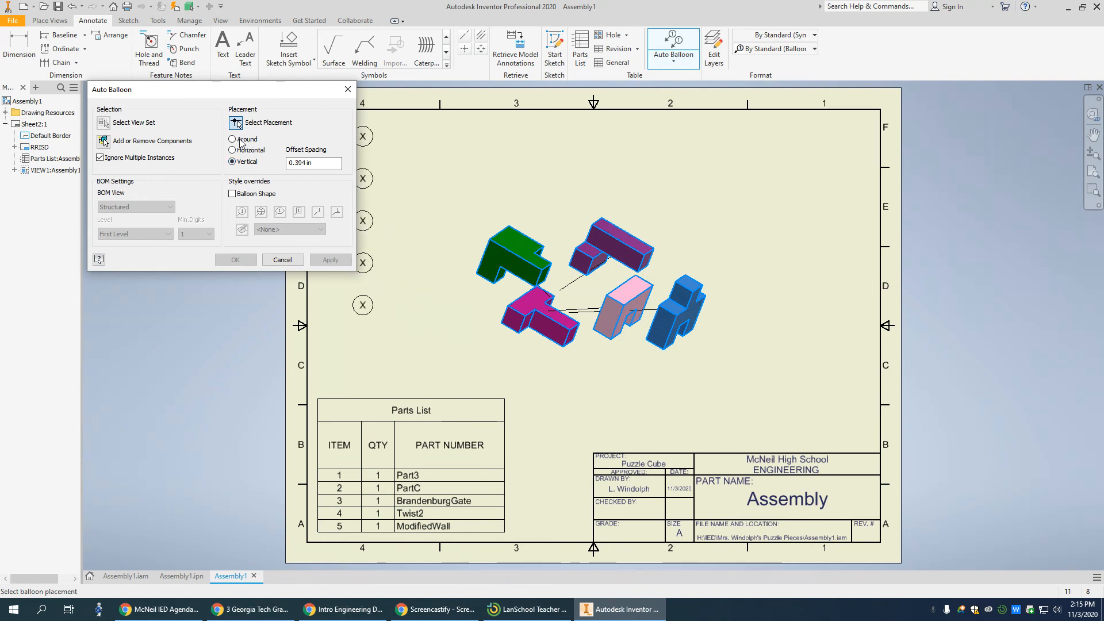
left_click(232, 139)
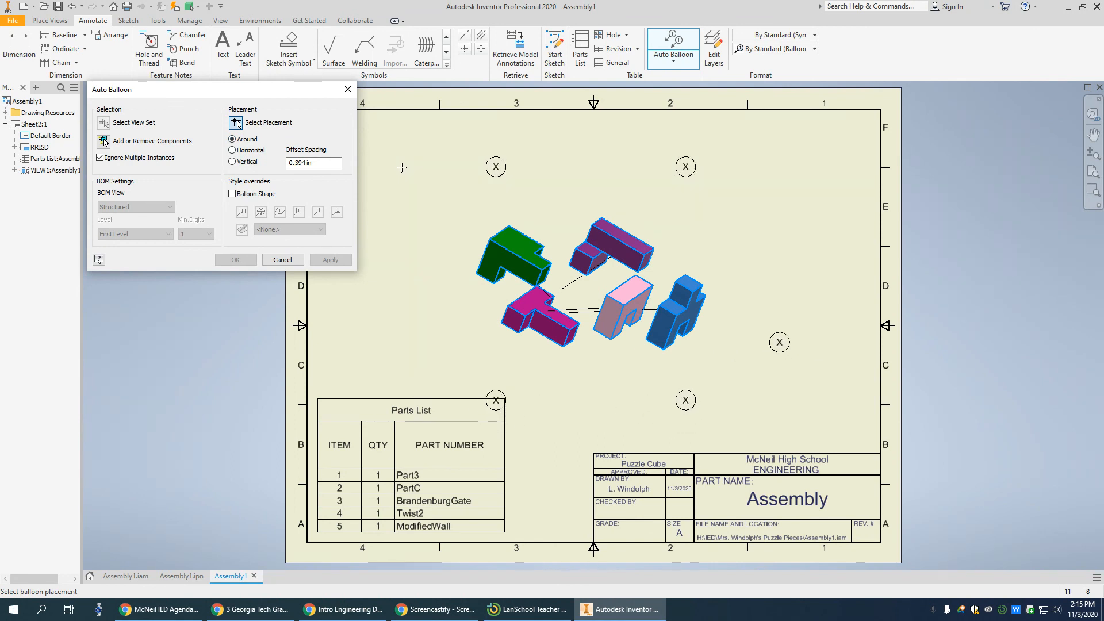
left_click(402, 166)
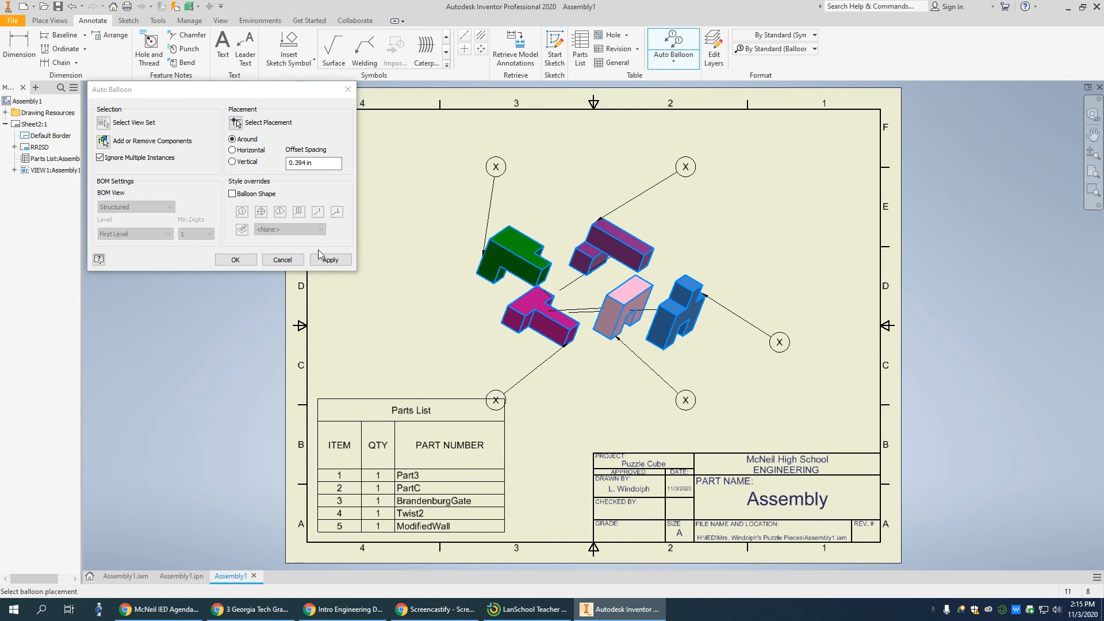
left_click(242, 258)
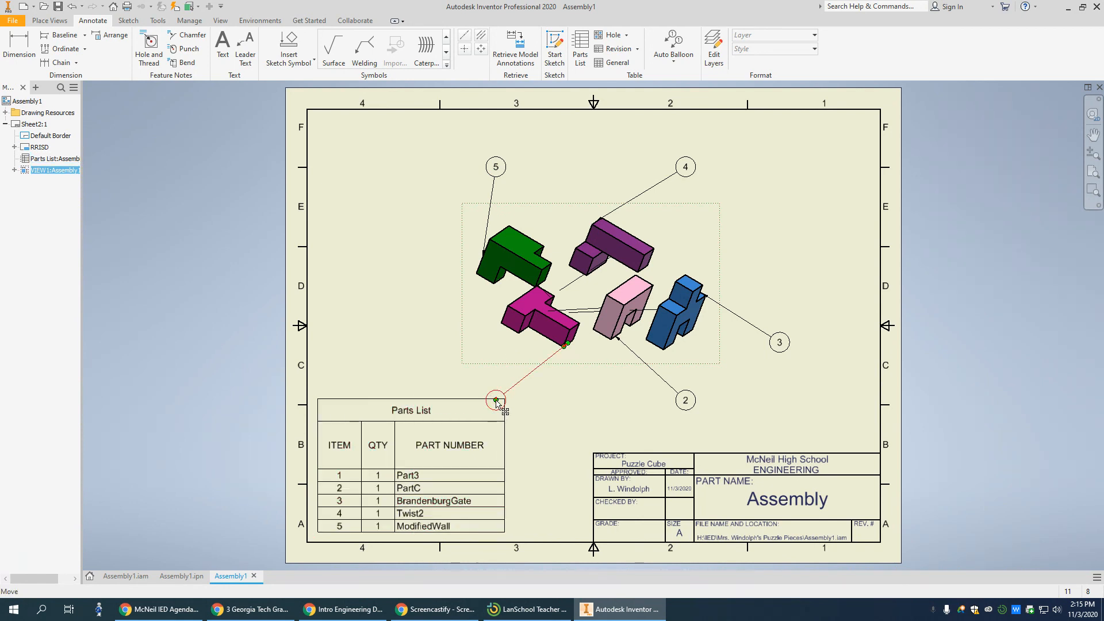
Step: Reposition balloon 1 directly below the magenta piece, balloon 4 just above the purple piece, and balloon 5 up and left of the green piece
left_click_drag(497, 401, 570, 407)
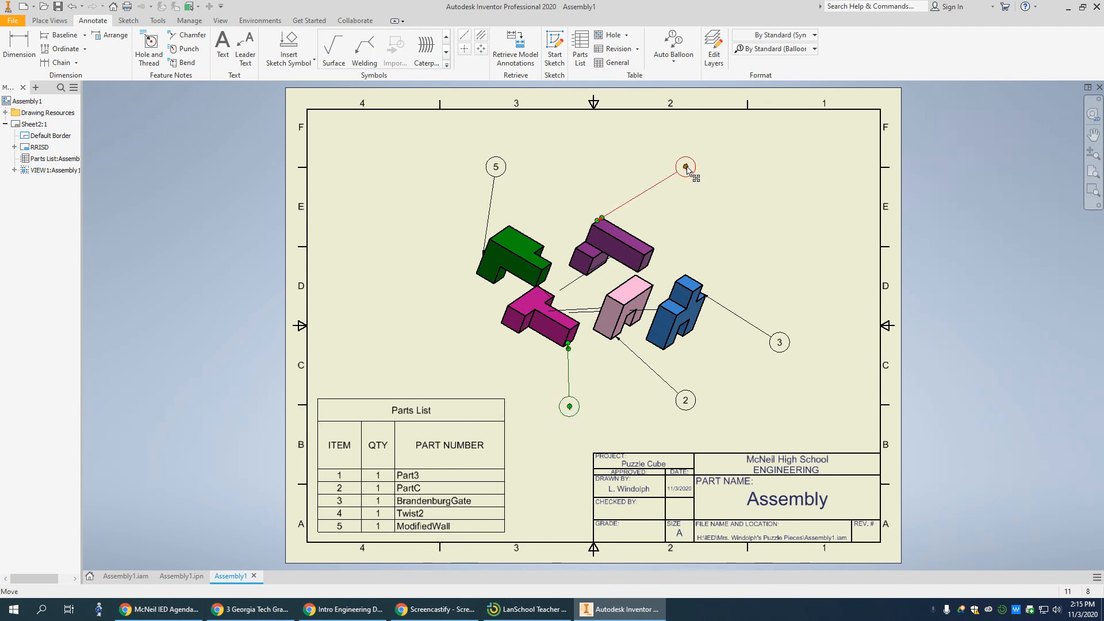
left_click_drag(687, 170, 600, 160)
left_click_drag(500, 169, 429, 175)
mouse_move(601, 163)
left_mouse_down()
mouse_move(566, 154)
mouse_move(605, 162)
left_mouse_up()
left_click(611, 163)
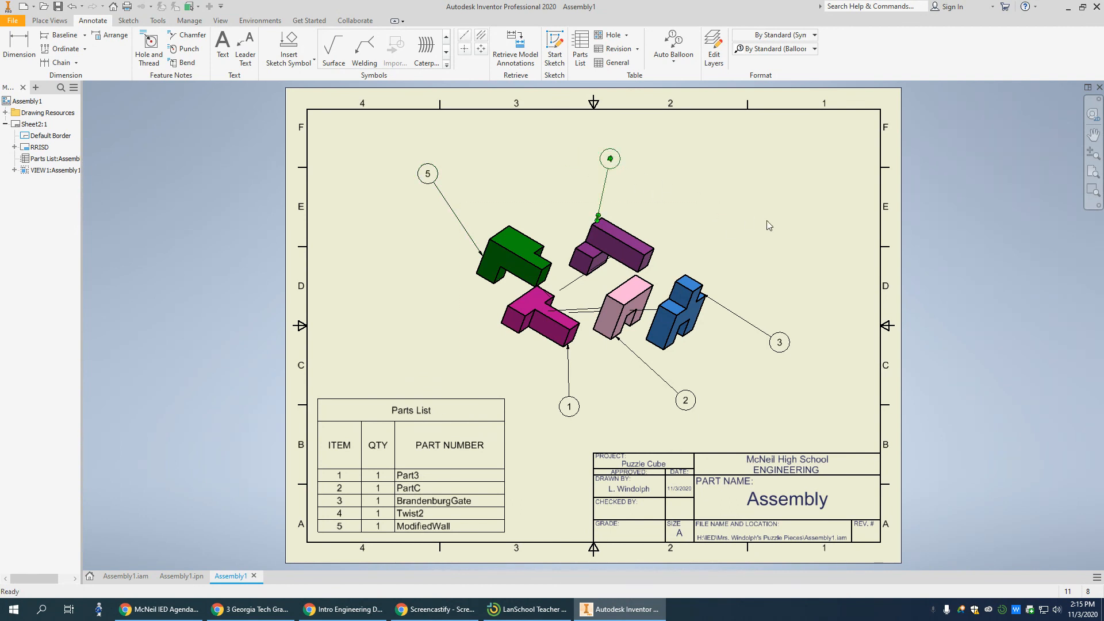